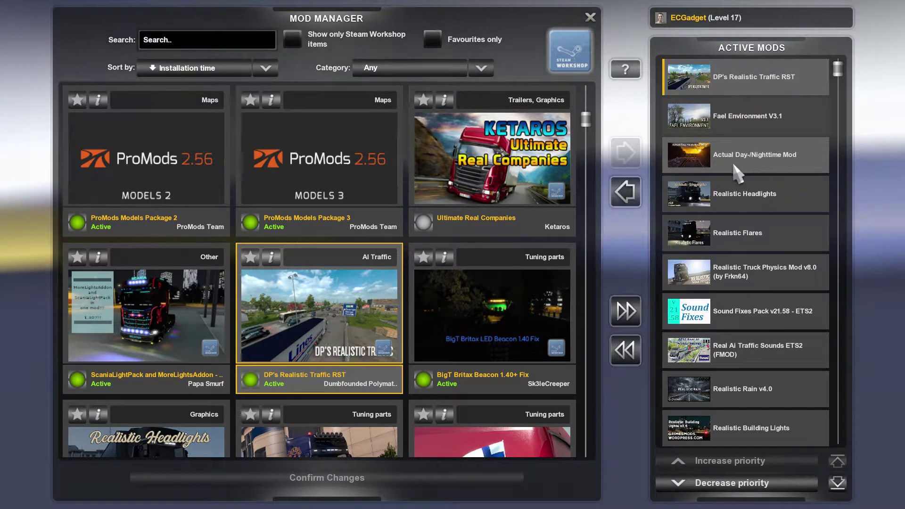
scroll(738, 165, "down", 1)
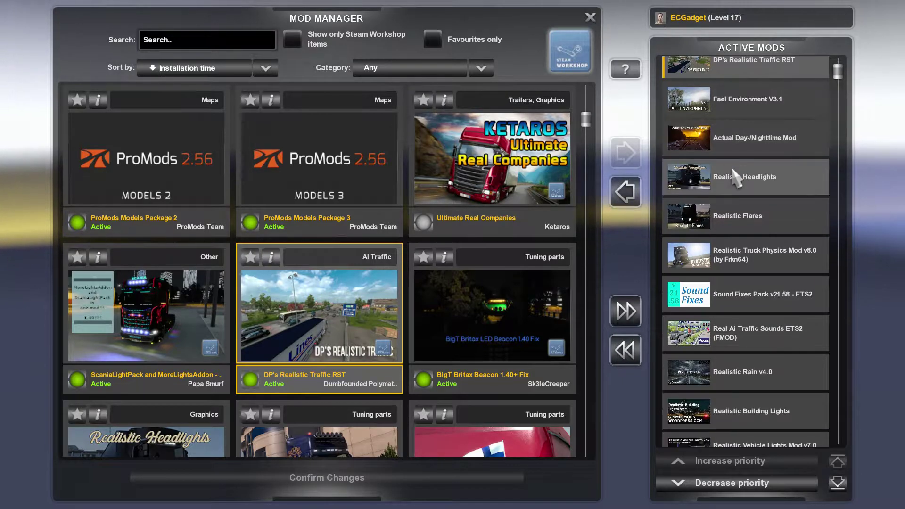
scroll(760, 208, "down", 1)
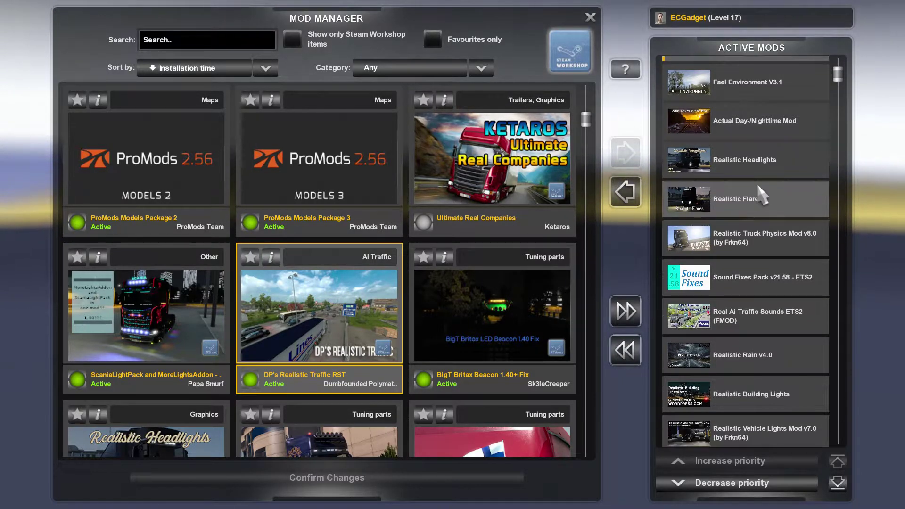
scroll(761, 203, "down", 1)
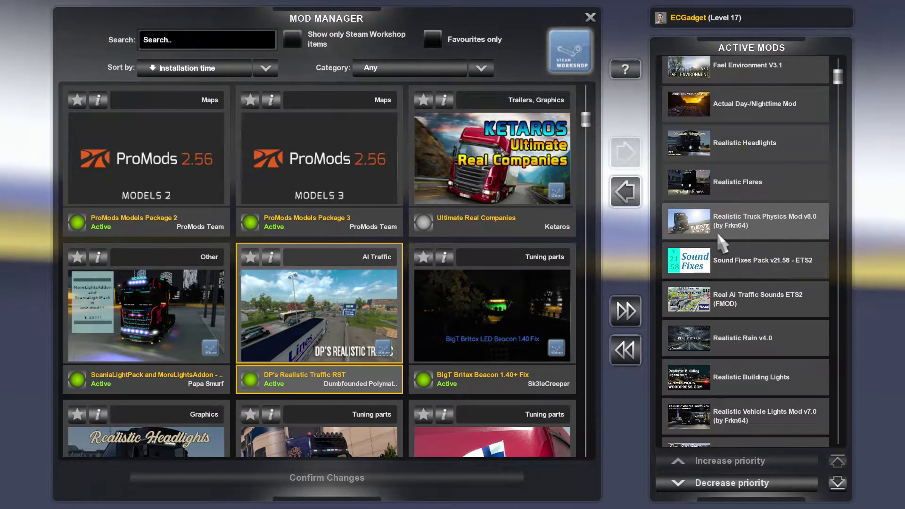
scroll(815, 229, "down", 2)
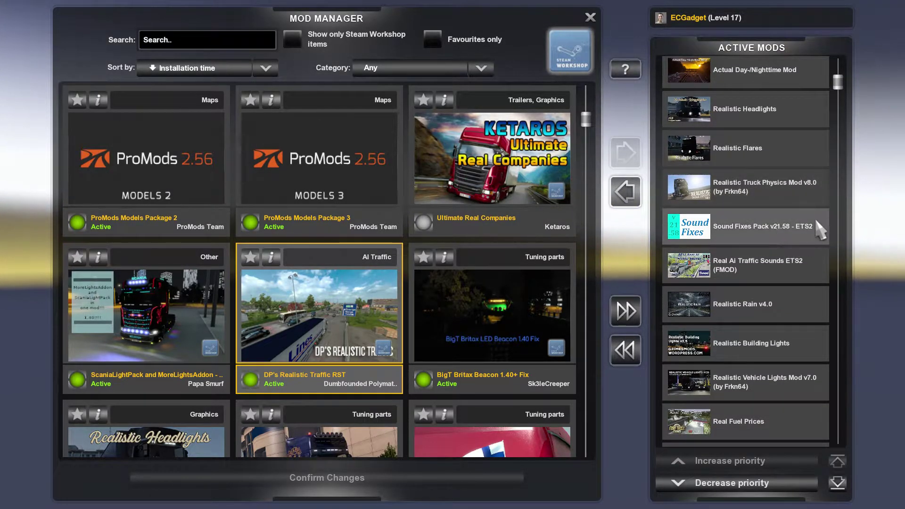
scroll(748, 134, "up", 5)
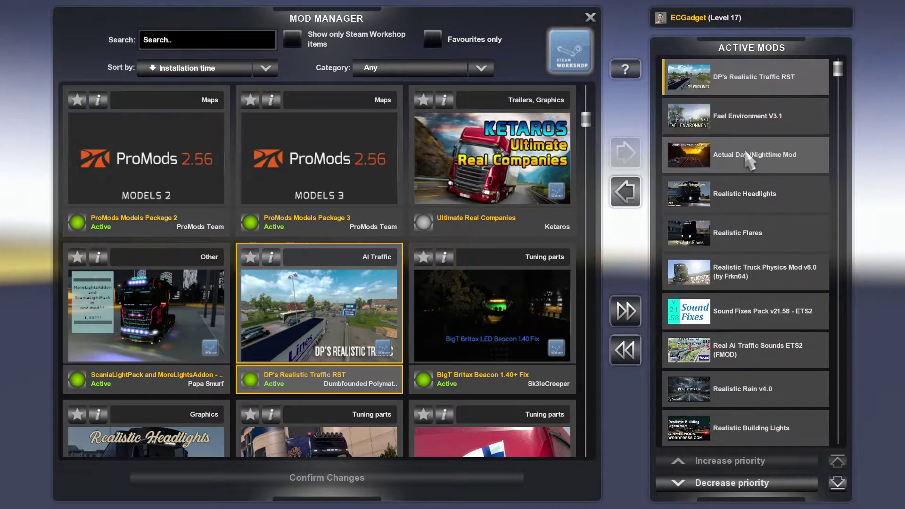
scroll(733, 147, "down", 5)
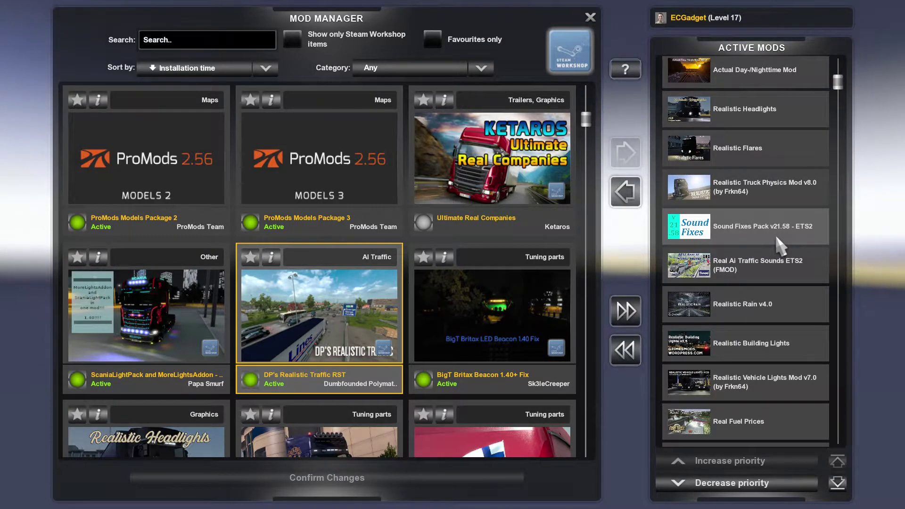
Step: Scroll back and forth through the real-world mods in the Active Mods list
scroll(778, 256, "down", 1)
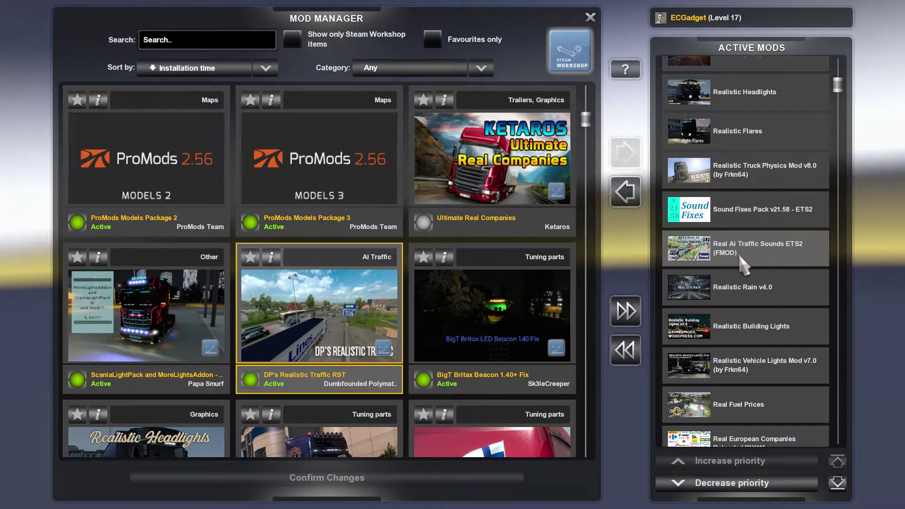
scroll(773, 255, "down", 2)
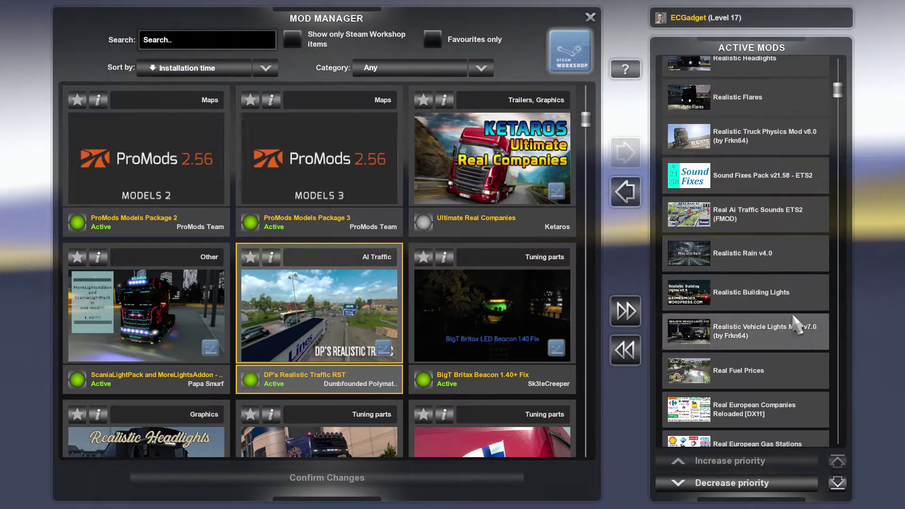
scroll(801, 292, "down", 1)
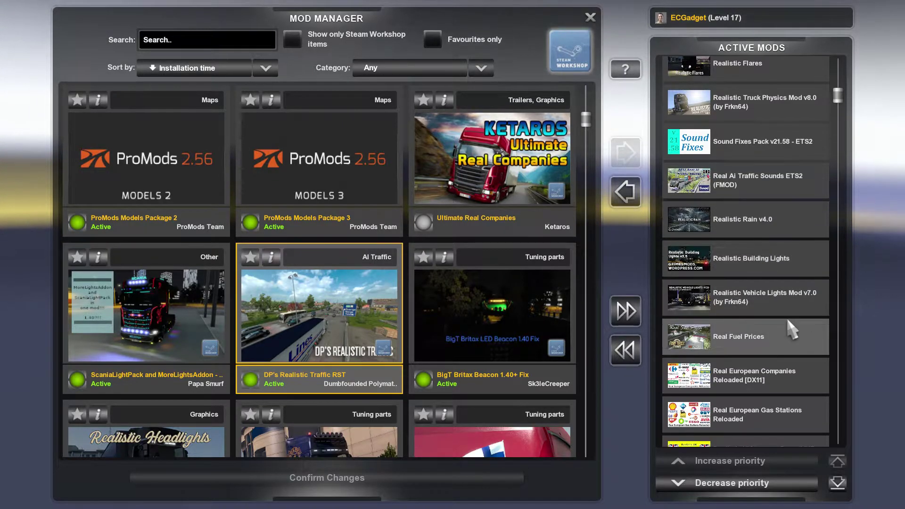
scroll(756, 307, "up", 3)
scroll(736, 313, "up", 2)
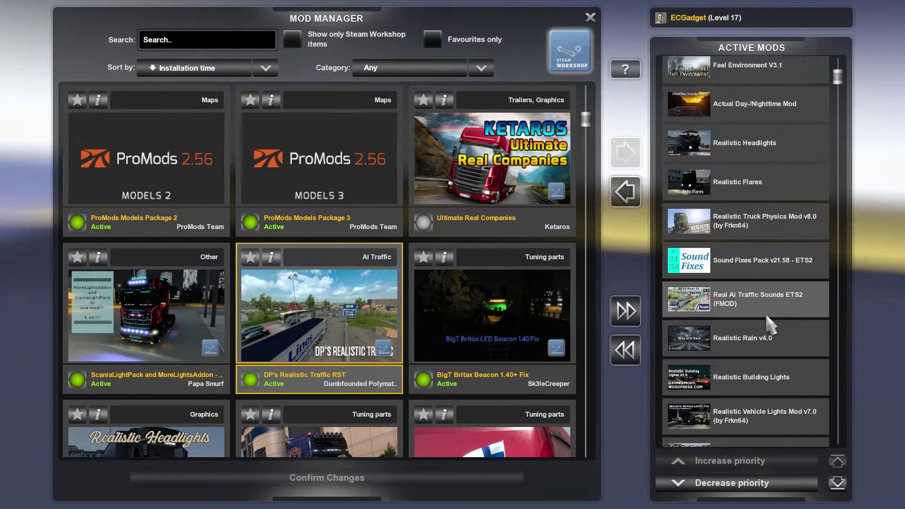
scroll(716, 341, "down", 5)
scroll(716, 217, "up", 8)
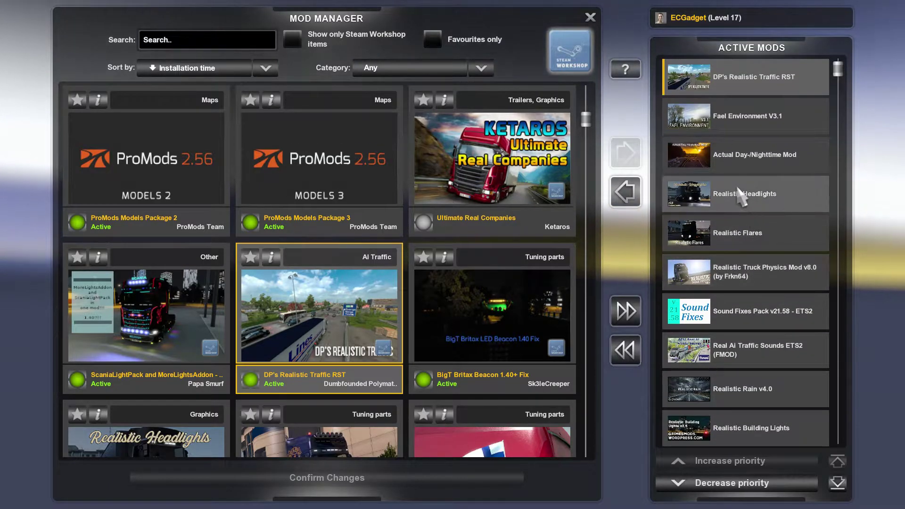
scroll(767, 310, "down", 3)
scroll(771, 320, "down", 3)
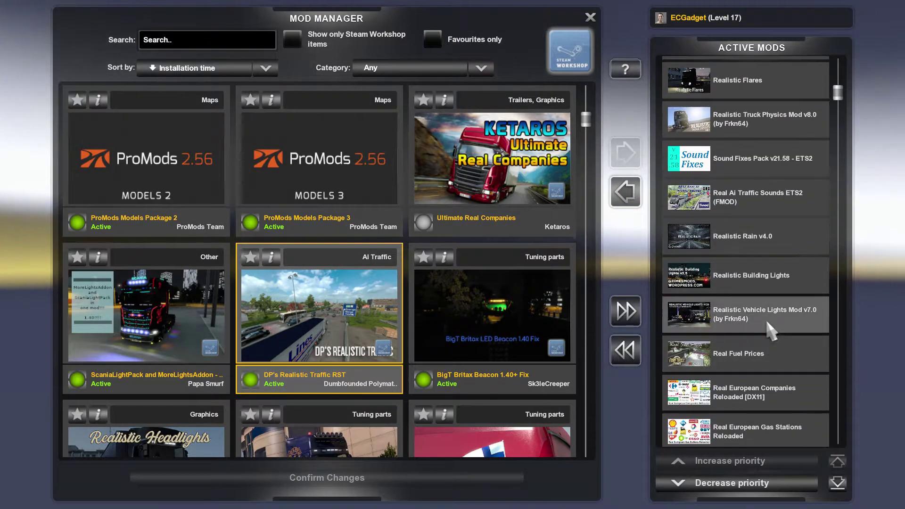
scroll(766, 323, "up", 7)
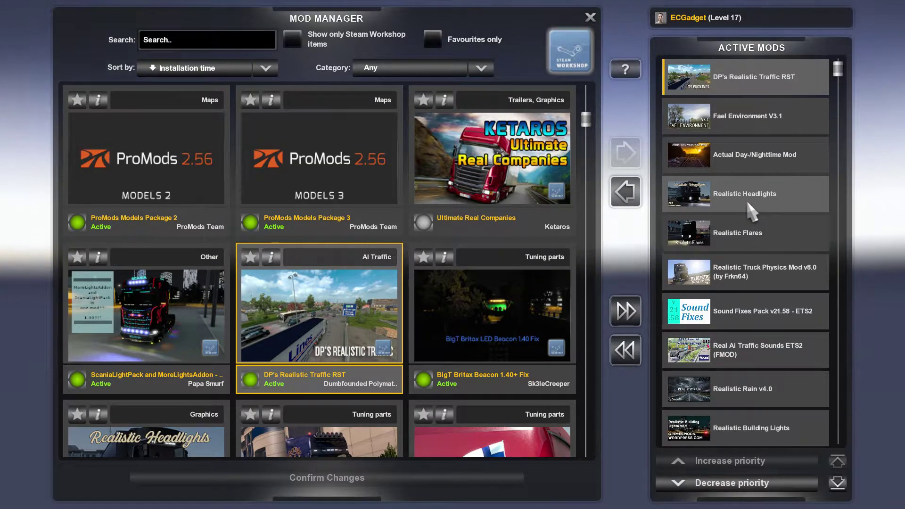
Step: Scroll further down until the ProMods packages and Jazzycat traffic packs are visible
scroll(746, 203, "down", 3)
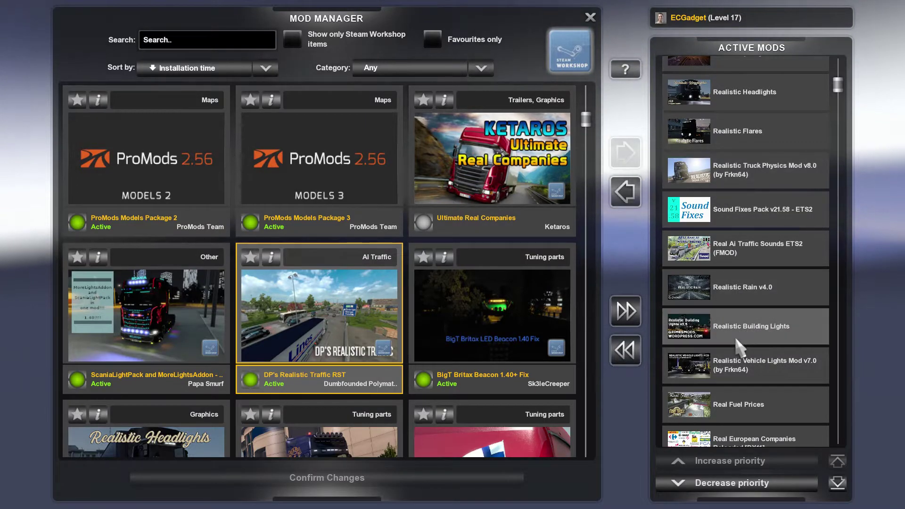
scroll(767, 358, "down", 1)
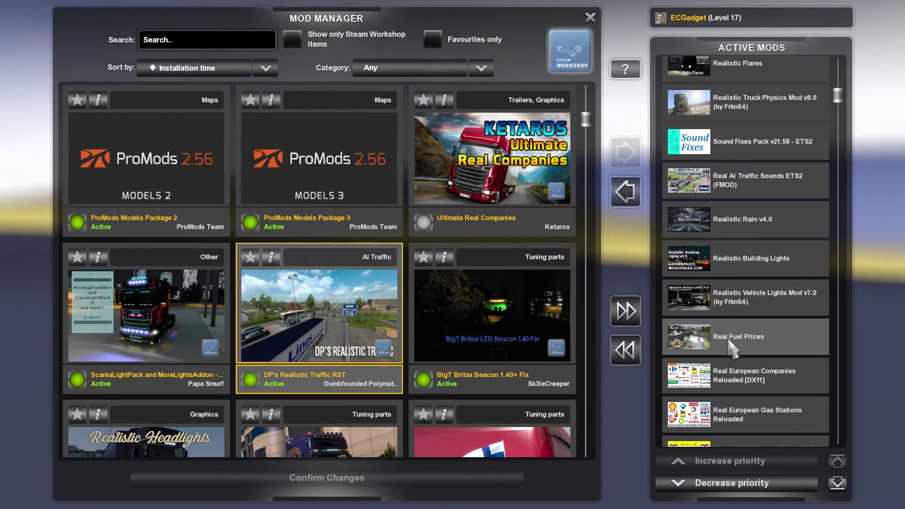
scroll(730, 347, "down", 2)
scroll(796, 368, "down", 2)
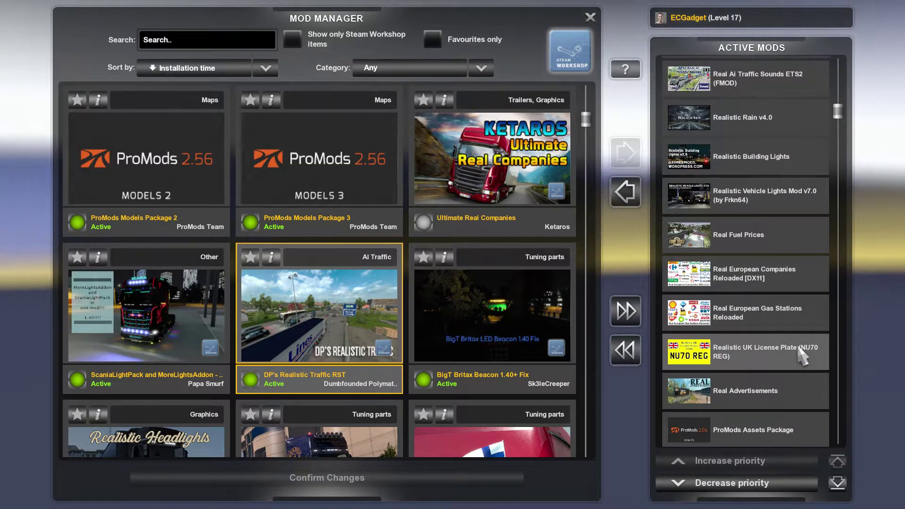
scroll(773, 316, "down", 1)
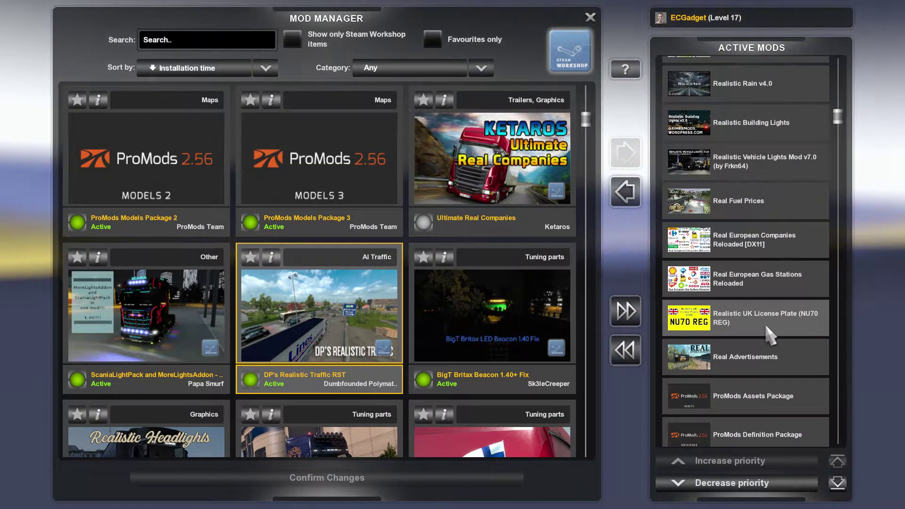
scroll(768, 325, "down", 1)
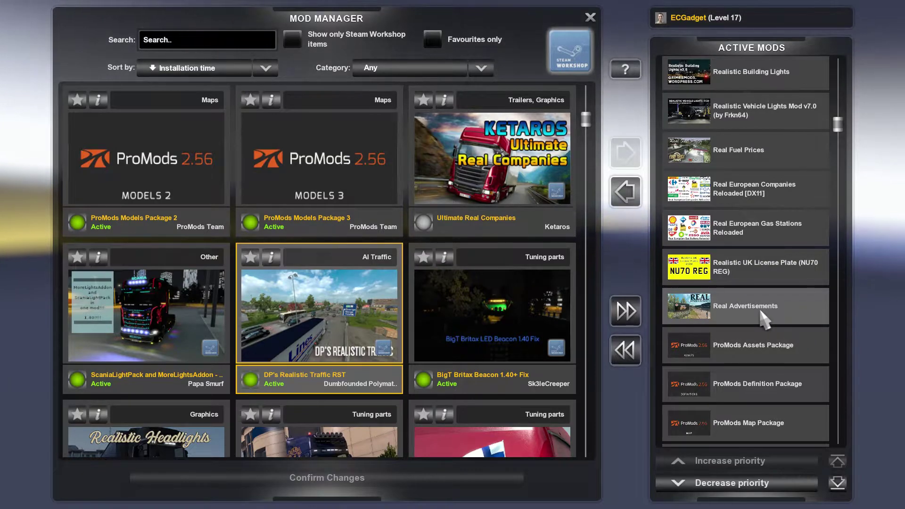
scroll(778, 325, "down", 3)
scroll(784, 311, "down", 1)
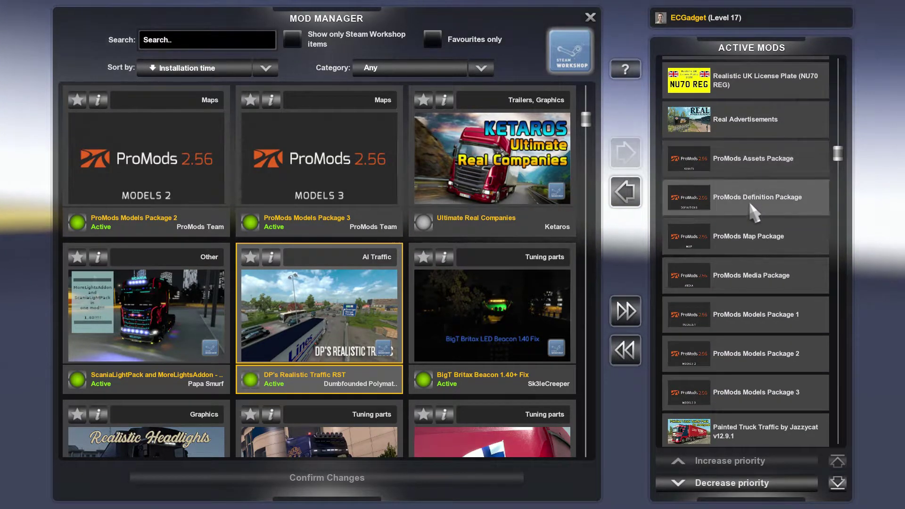
scroll(759, 393, "down", 4)
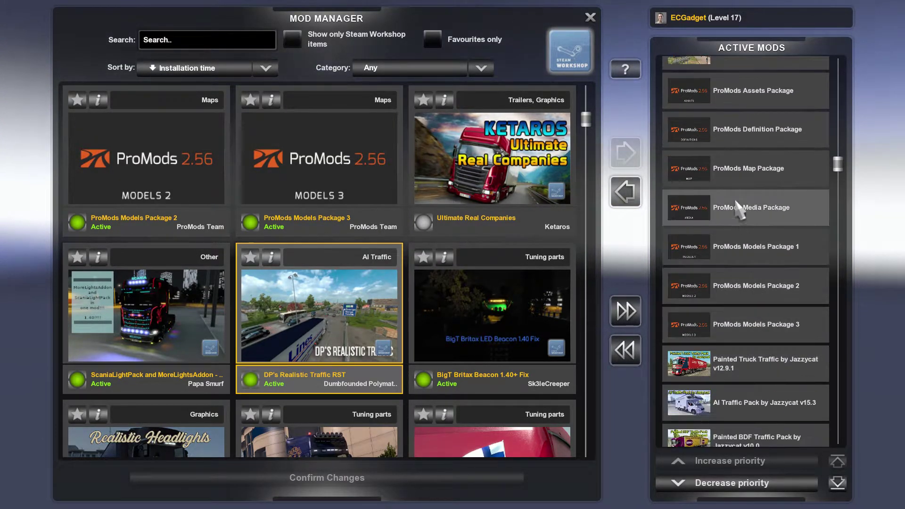
Step: Scroll the Active Mods list down past the RJL compatibility addons
scroll(757, 283, "down", 3)
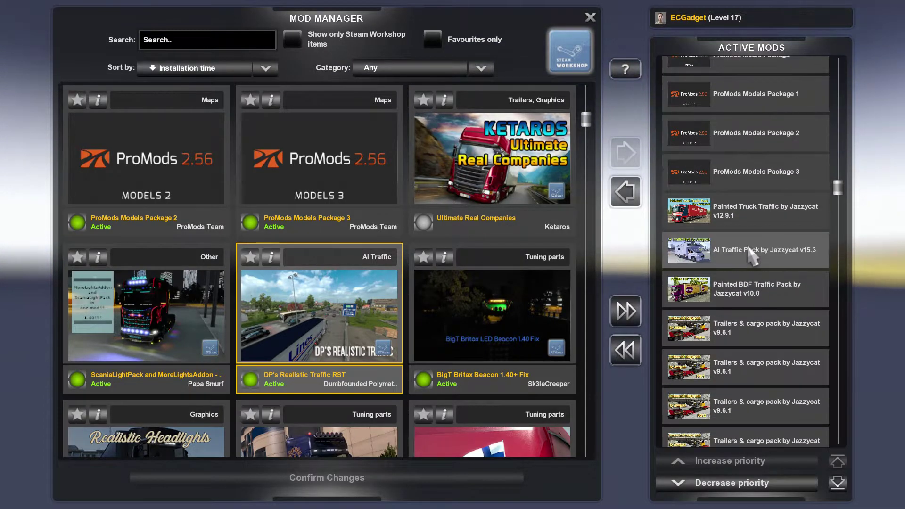
scroll(752, 222, "down", 1)
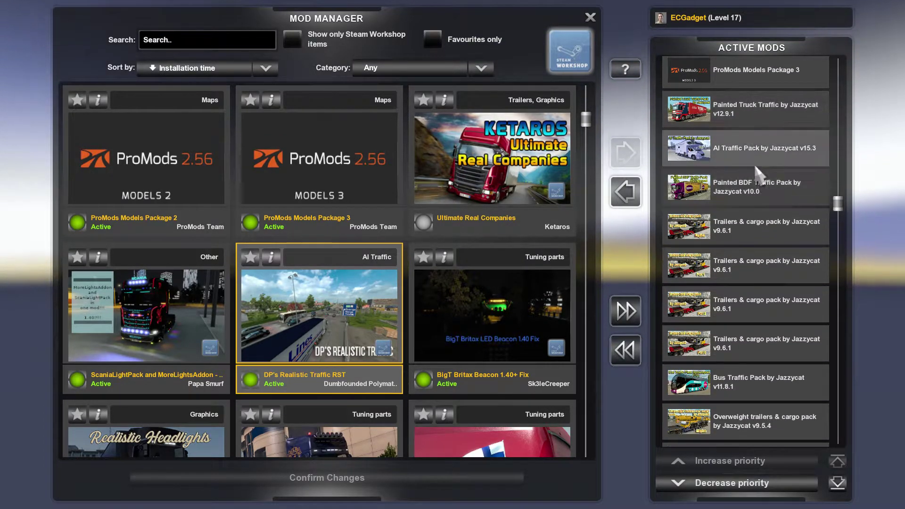
scroll(768, 222, "down", 2)
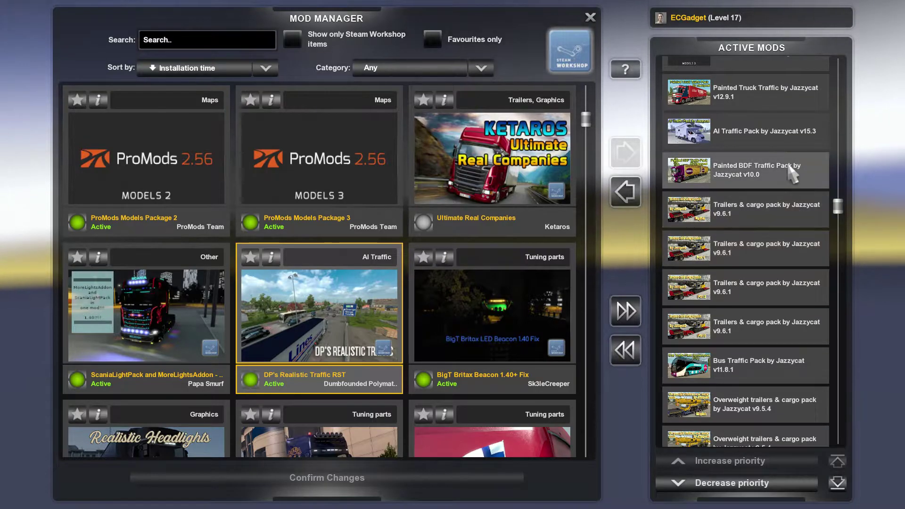
scroll(754, 330, "down", 2)
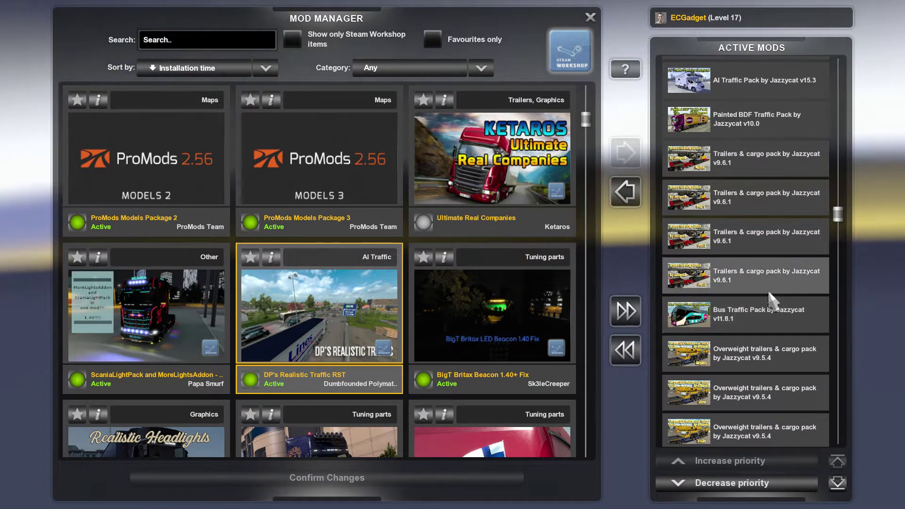
scroll(781, 361, "down", 3)
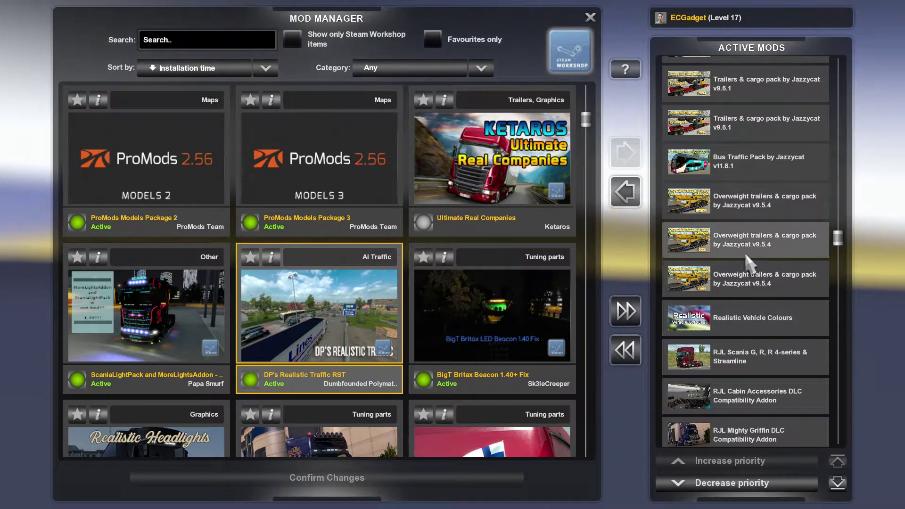
scroll(796, 315, "down", 1)
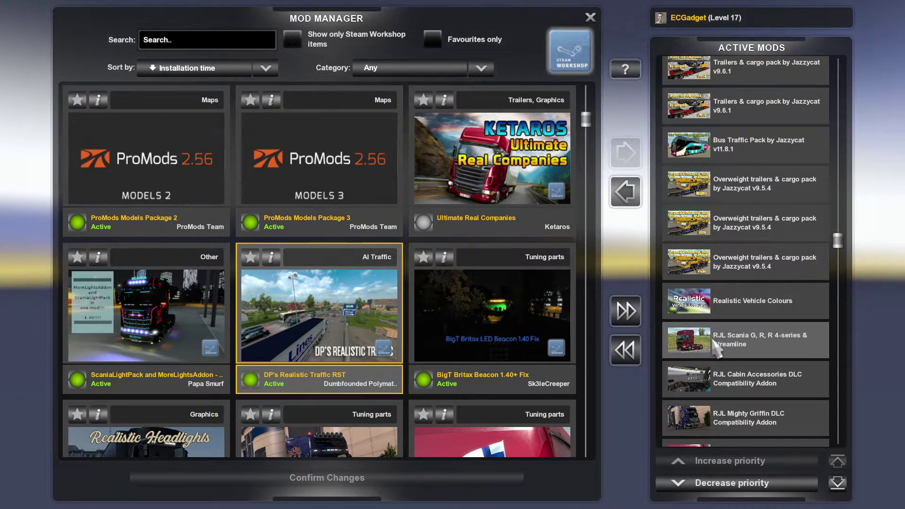
scroll(721, 342, "down", 2)
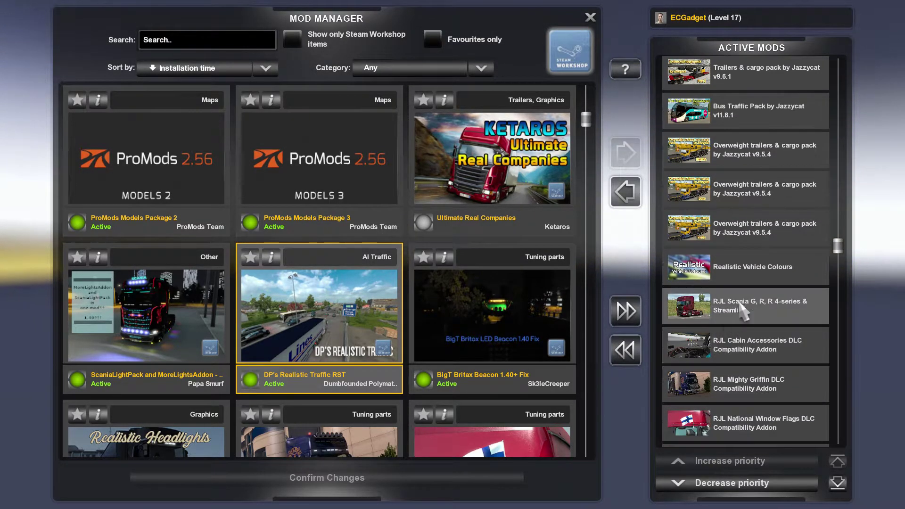
Step: Scroll on past Big Stars and select Scania - Drivetrain Revision to show its card
scroll(752, 306, "down", 2)
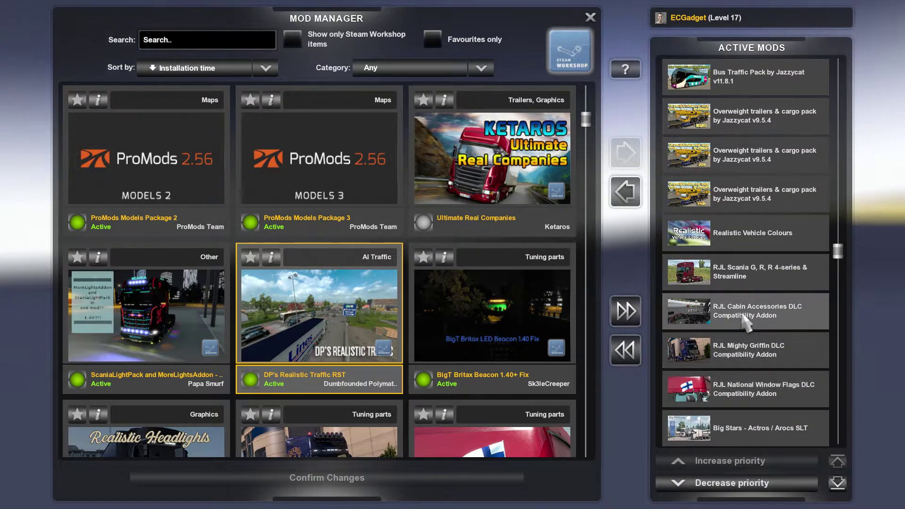
scroll(747, 353, "down", 1)
scroll(749, 359, "down", 4)
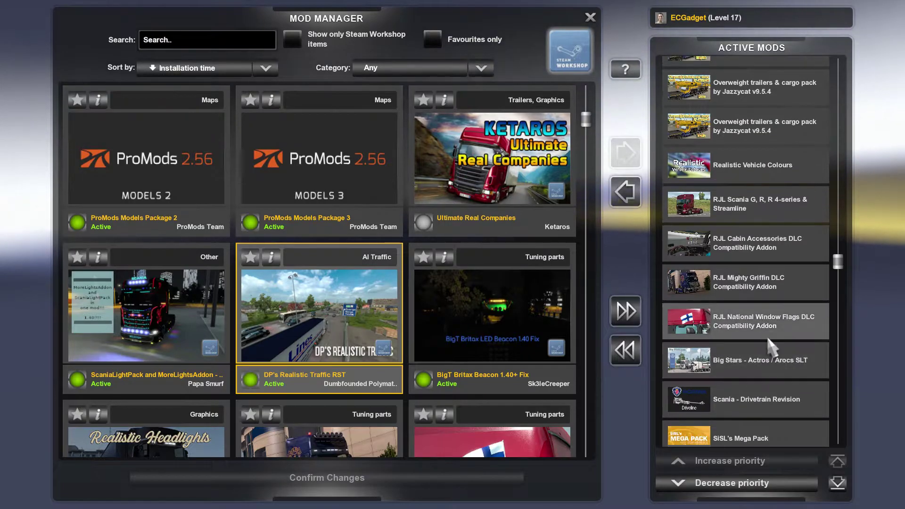
scroll(740, 329, "down", 1)
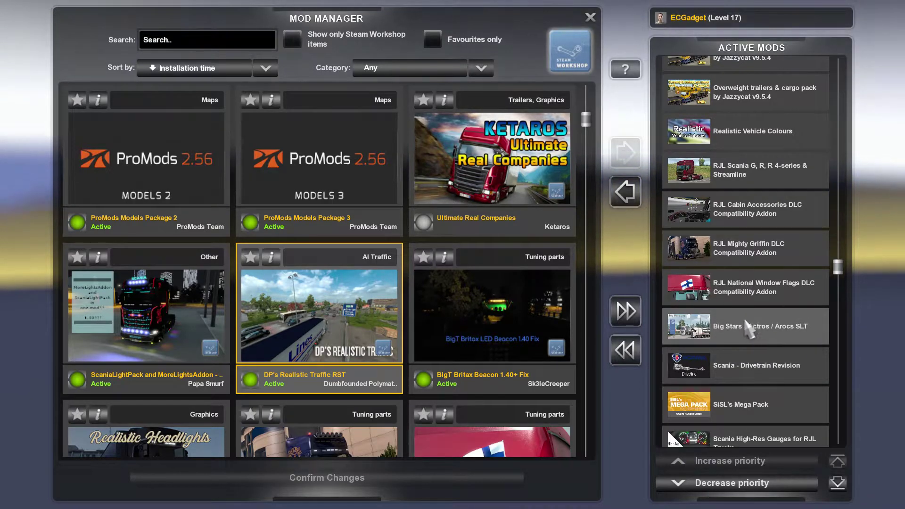
scroll(747, 325, "down", 2)
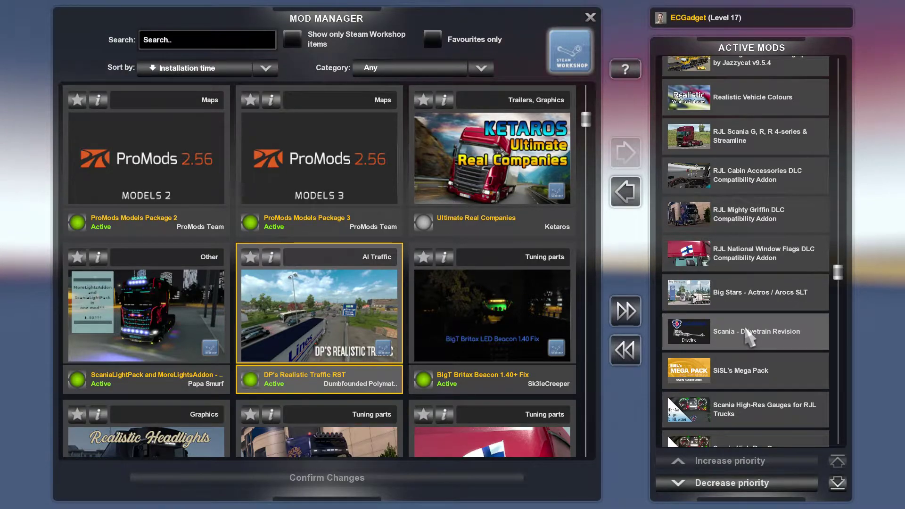
left_click(749, 336)
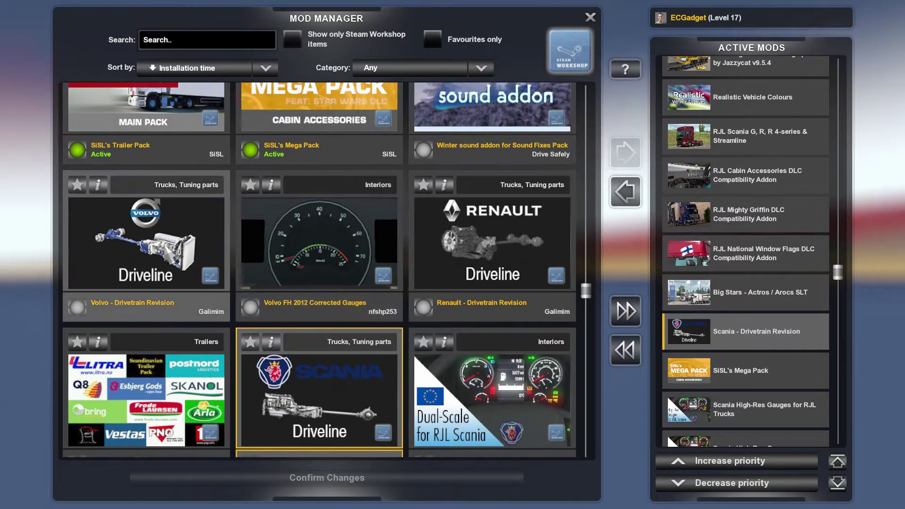
Step: Browse around the Scania - Drivetrain Revision card, then scroll Active Mods to the Scania Dual-Scale Gauges
scroll(460, 246, "down", 3)
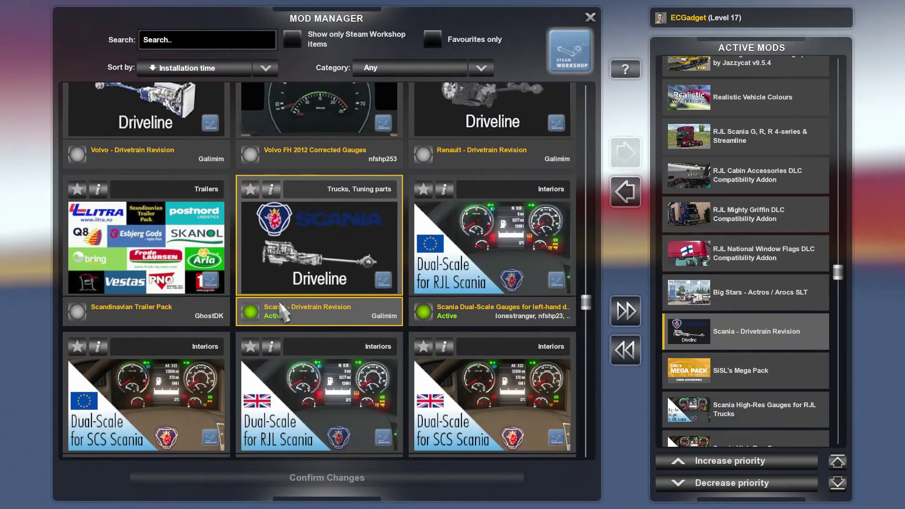
scroll(281, 311, "up", 9)
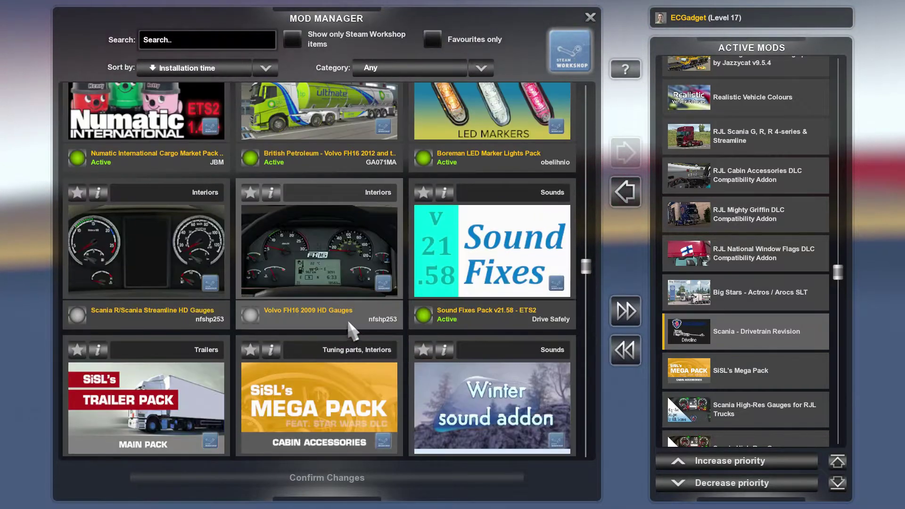
scroll(351, 330, "down", 5)
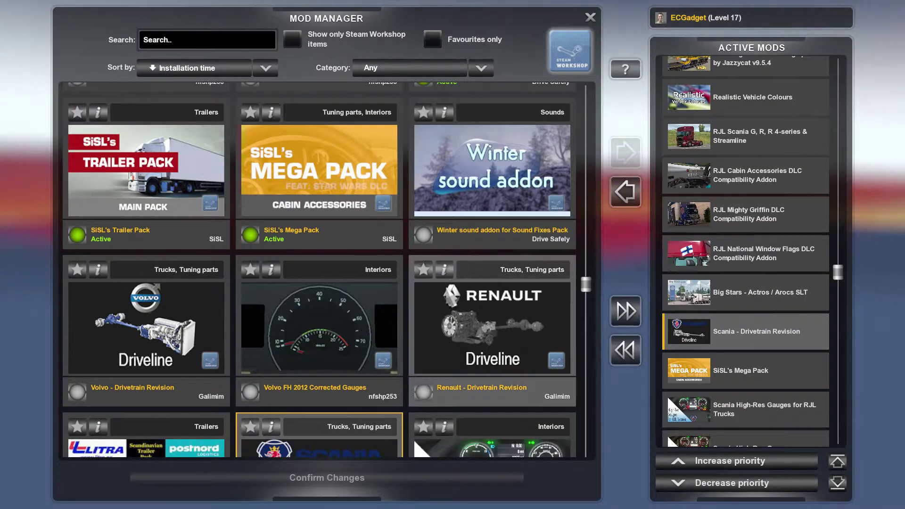
scroll(448, 268, "down", 1)
scroll(447, 294, "down", 2)
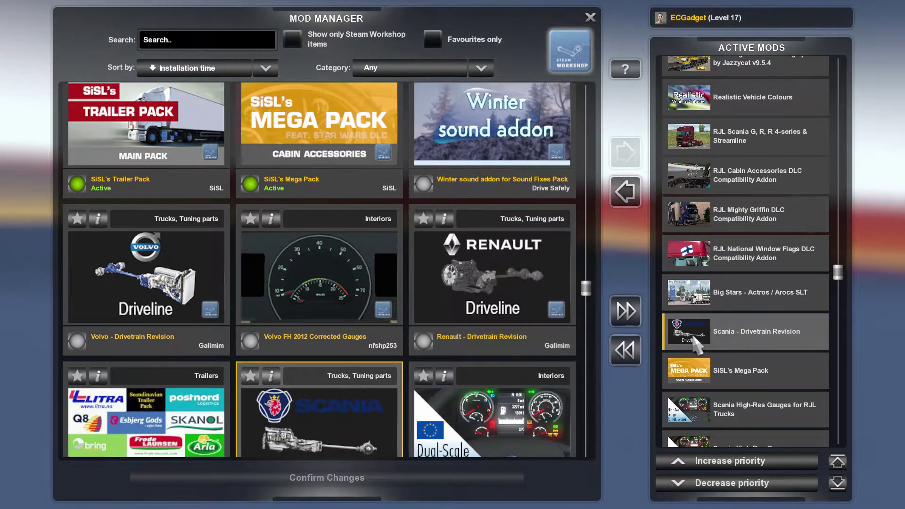
scroll(741, 326, "down", 2)
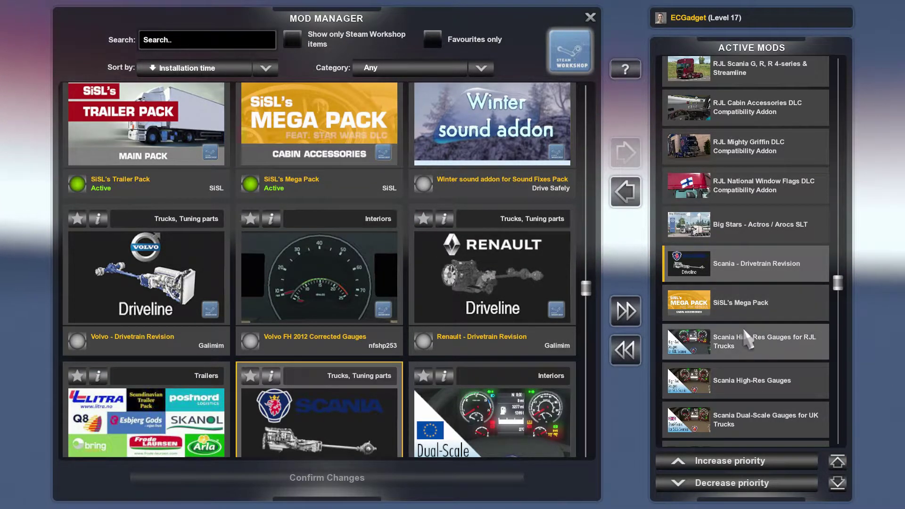
scroll(754, 344, "down", 1)
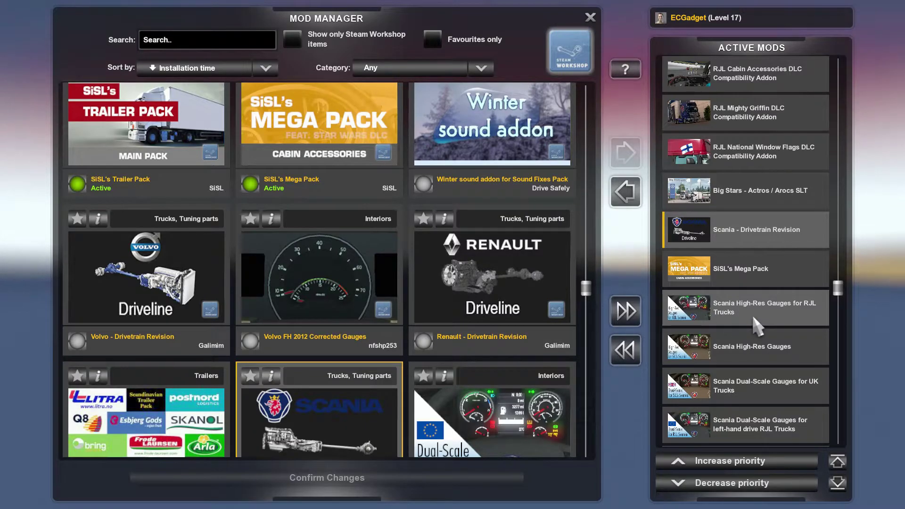
scroll(754, 335, "down", 1)
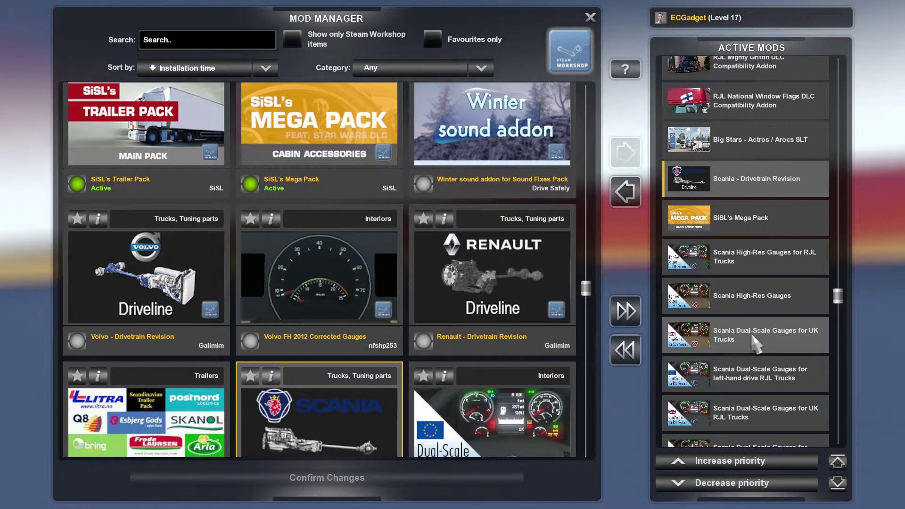
Step: Scroll past the Iveco Stralis gauges and select Heads-Up DISPLAY GPS to show its card
scroll(749, 358, "down", 1)
scroll(800, 367, "down", 3)
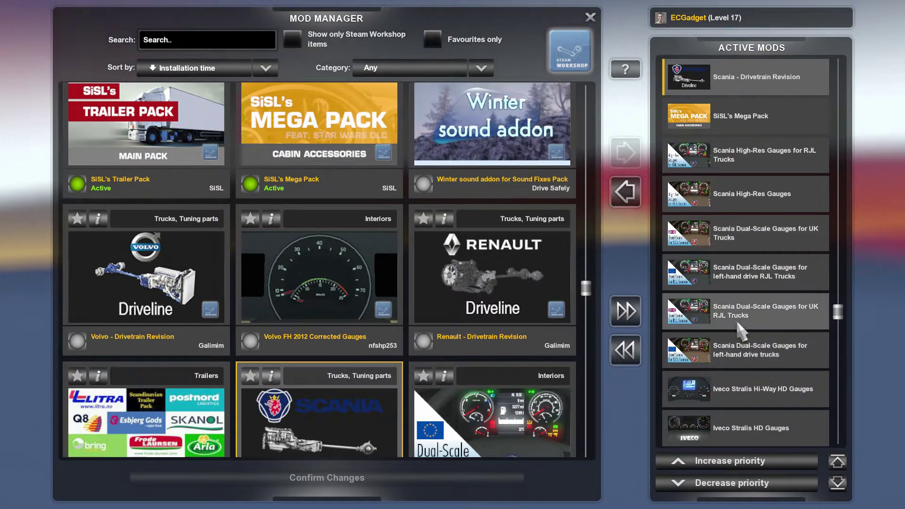
scroll(756, 372, "down", 2)
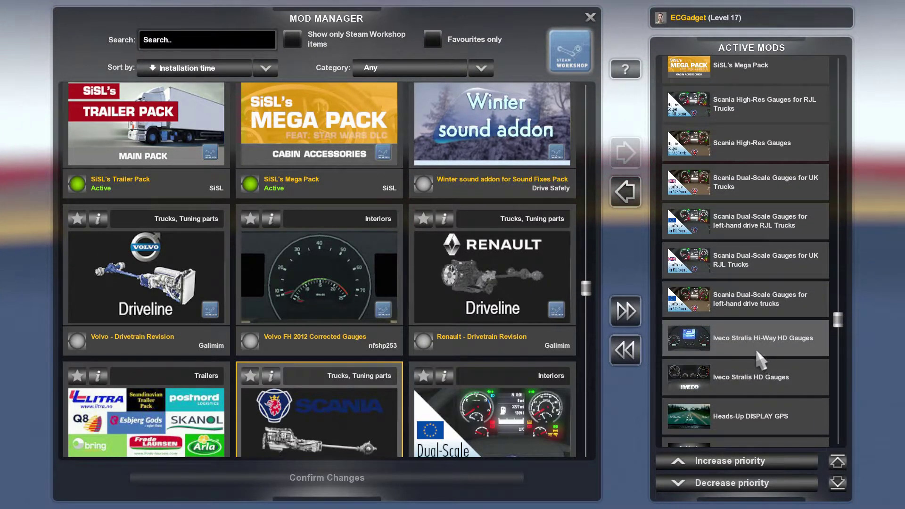
scroll(751, 330, "down", 1)
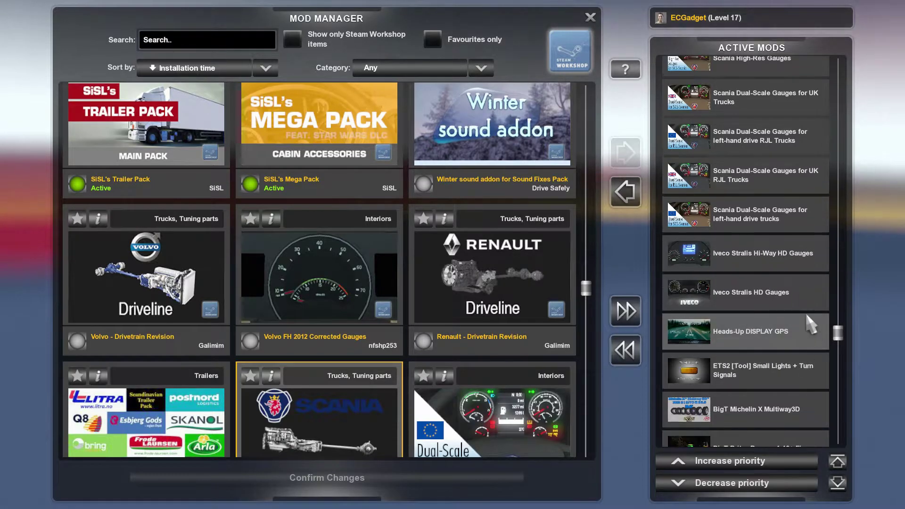
left_click(748, 344)
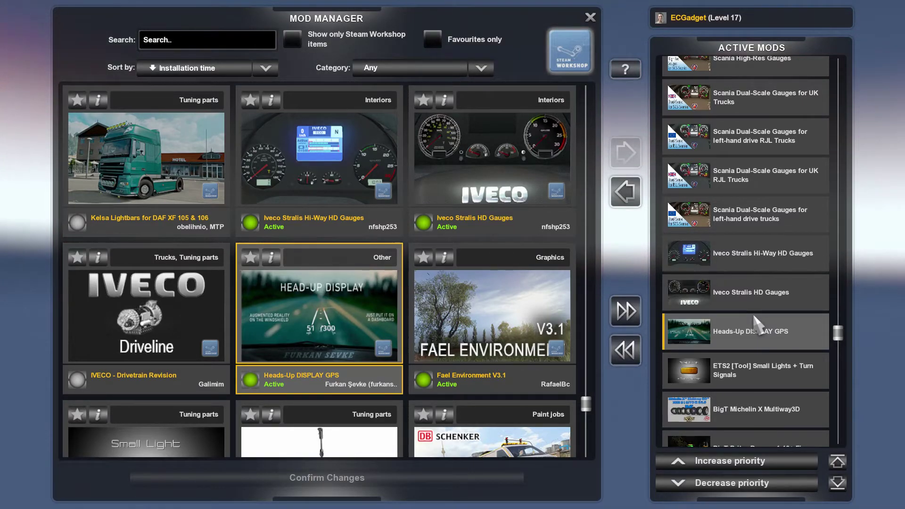
Step: Show the ETS2 Small Lights + Turn Signals, BigT Michelin X Multiway3D and BigT Britax Beacon 1.40+ Fix cards
scroll(749, 337, "down", 3)
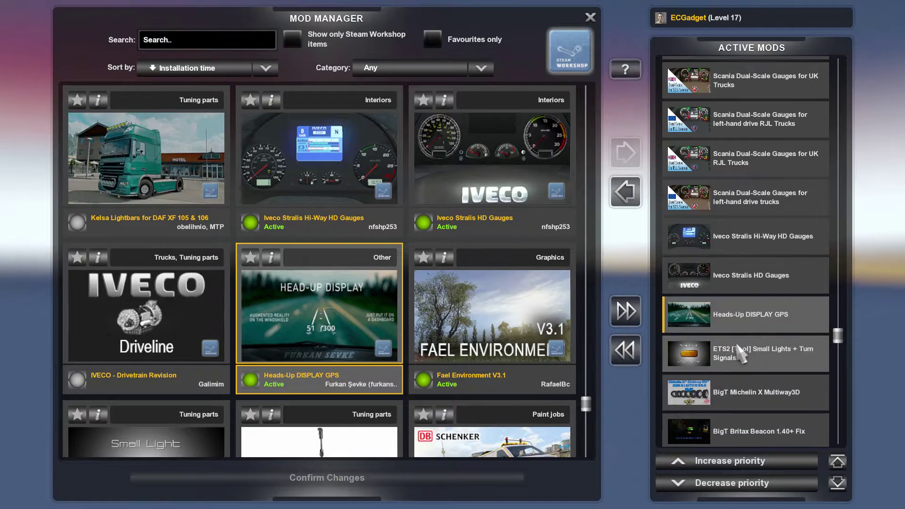
left_click(764, 308)
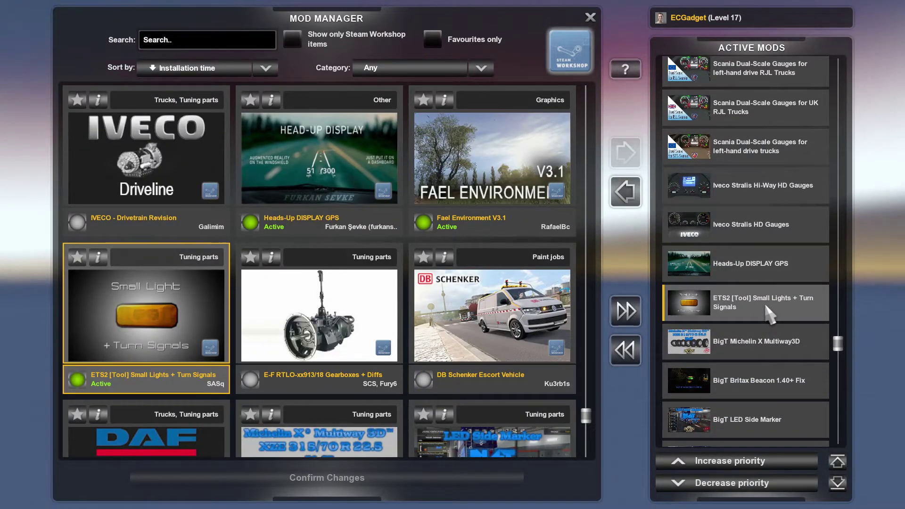
scroll(766, 326, "down", 1)
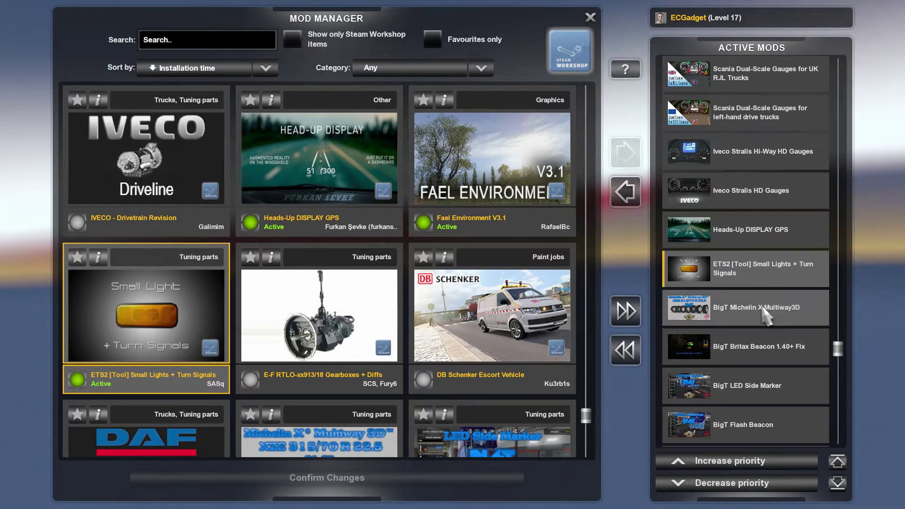
left_click(760, 295)
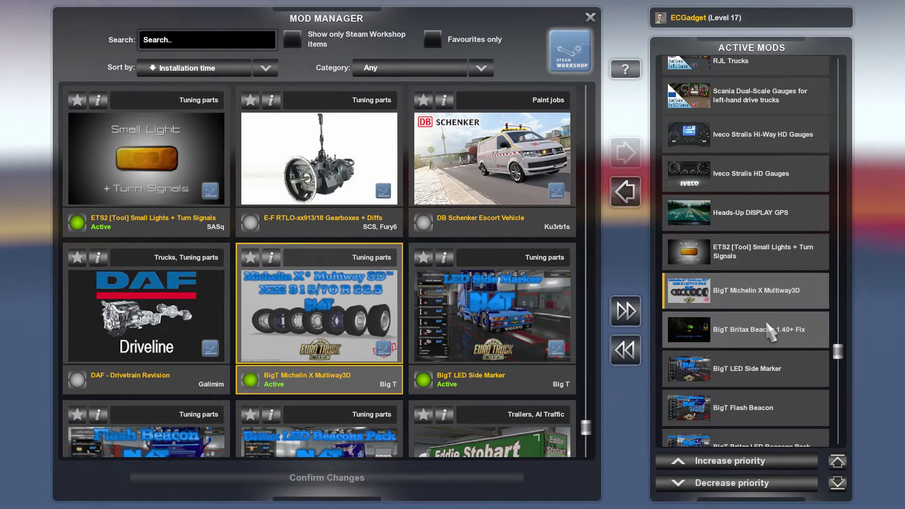
scroll(778, 332, "down", 1)
left_click(753, 296)
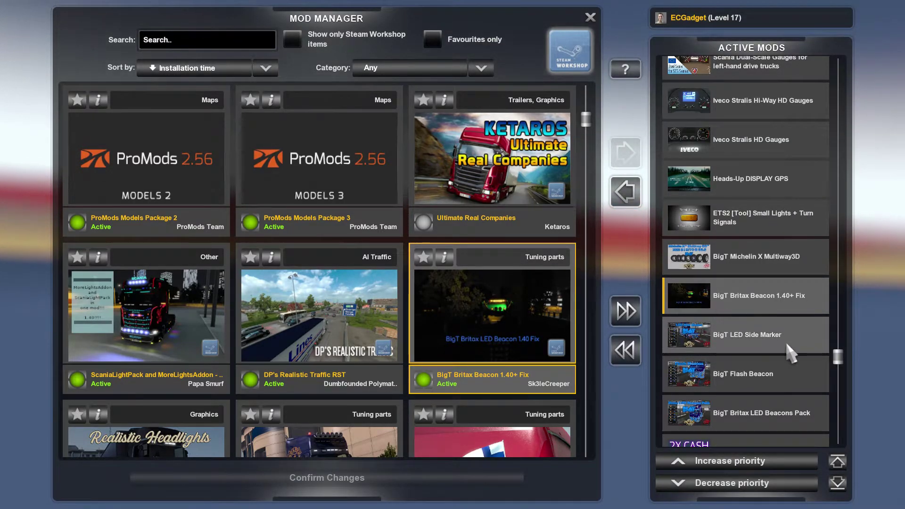
Step: Show the BigT LED Side Marker, Flash Beacon and Britax LED Beacons Pack cards, then 2X CASH
scroll(785, 340, "down", 1)
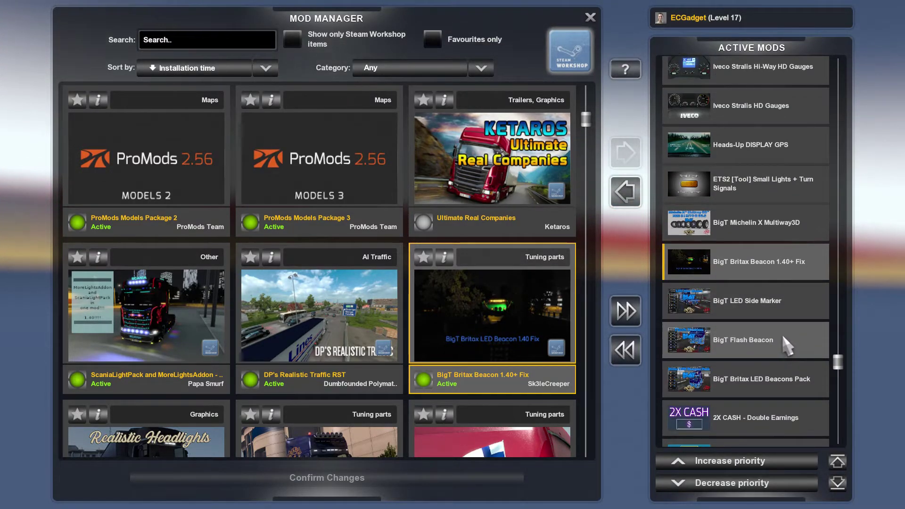
left_click(748, 303)
left_click(752, 346)
left_click(769, 381)
scroll(763, 326, "down", 1)
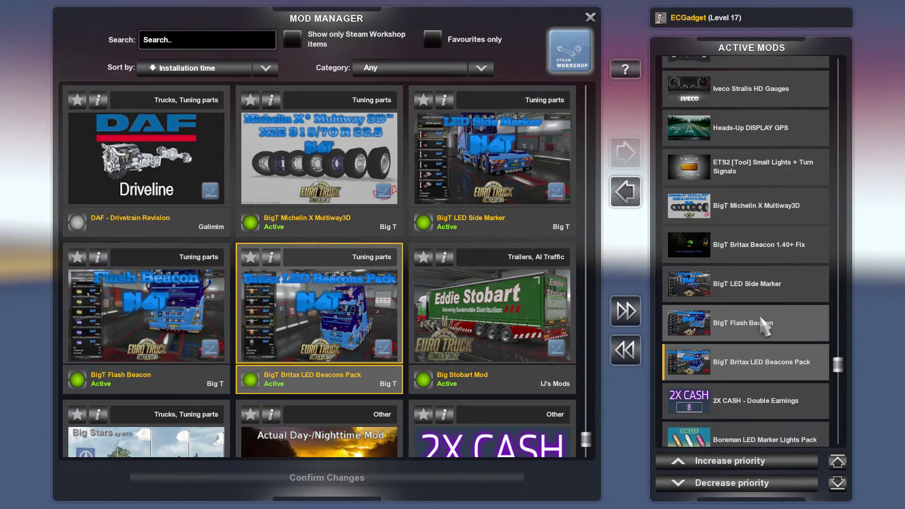
scroll(761, 327, "down", 1)
scroll(751, 329, "down", 3)
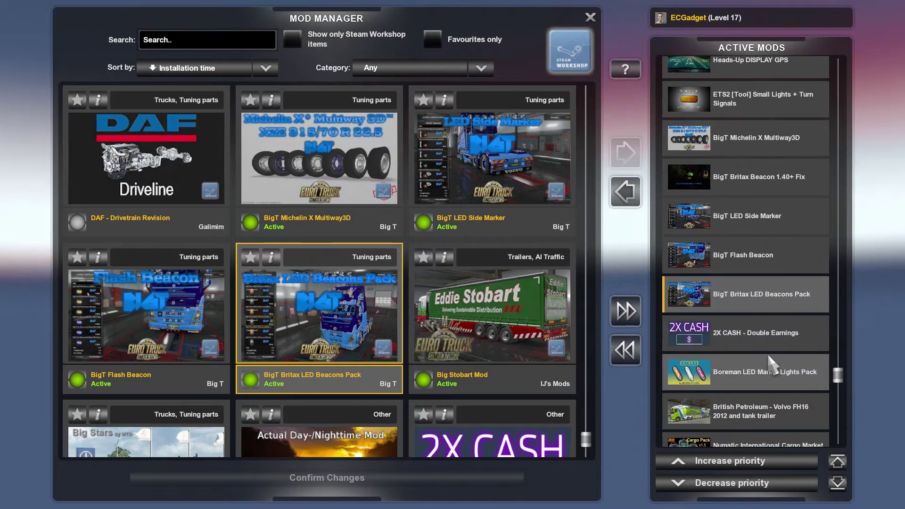
left_click(755, 325)
Step: Show the Boreman LED Marker Lights, 2X CASH, British Petroleum and Numatic International cards in turn
scroll(759, 339, "down", 2)
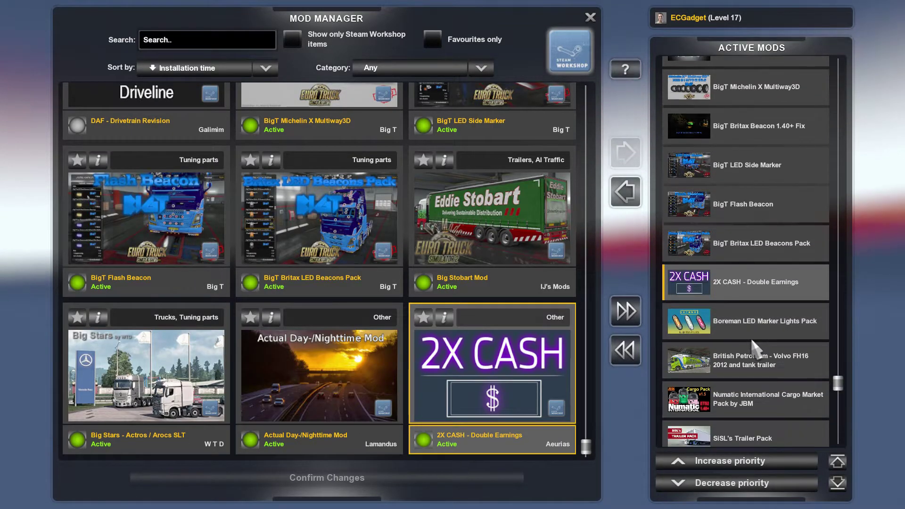
left_click(731, 320)
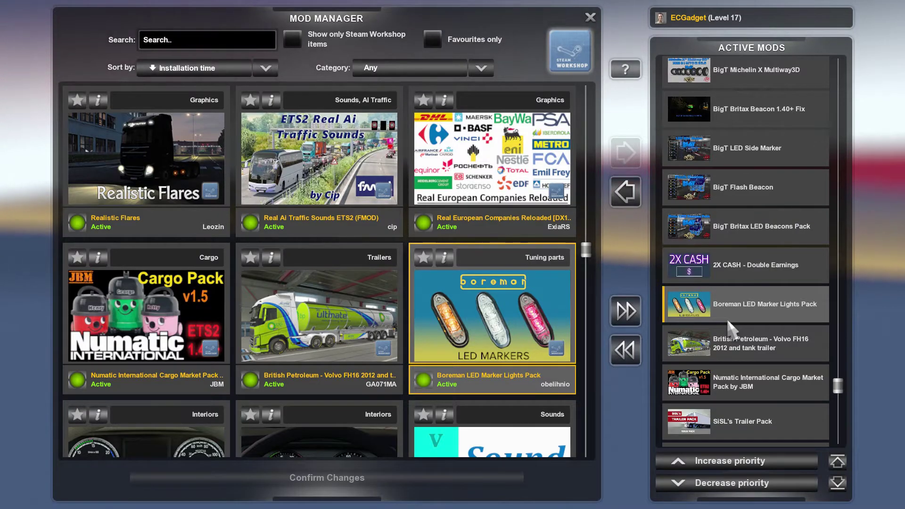
left_click(694, 263)
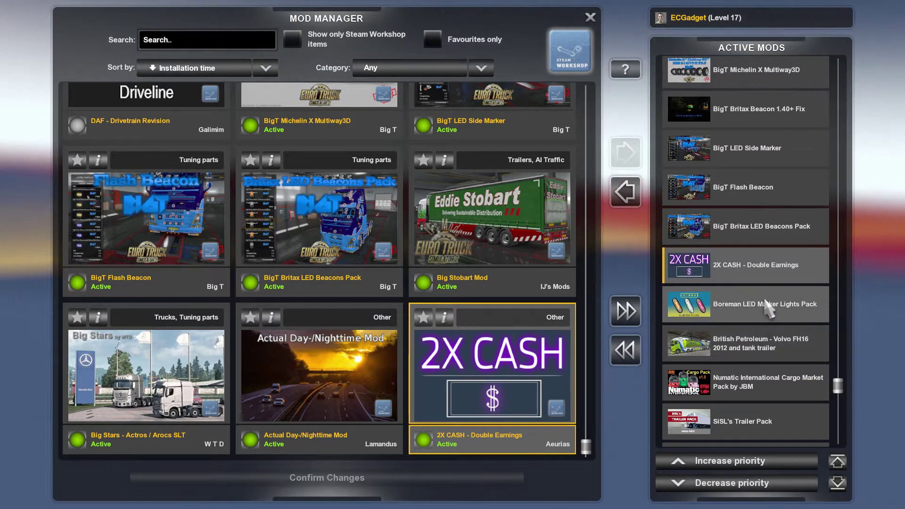
scroll(764, 306, "down", 1)
left_click(754, 317)
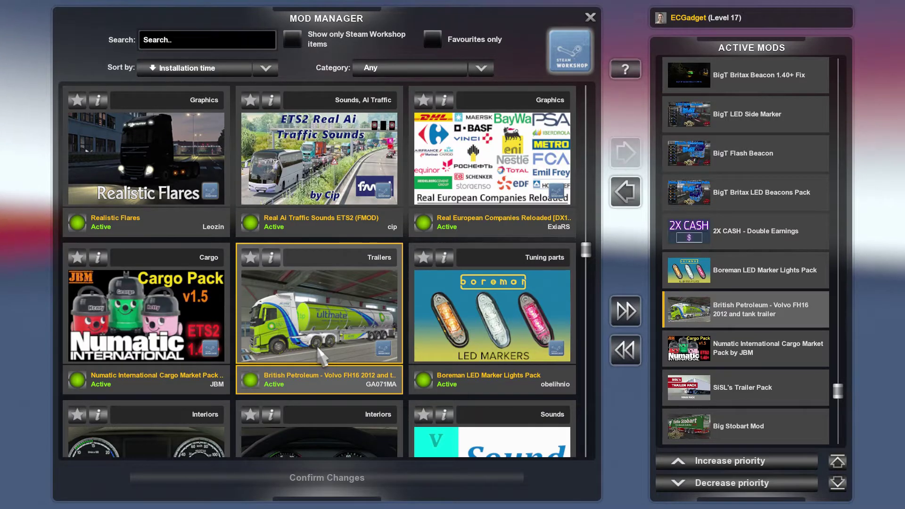
left_click(702, 354)
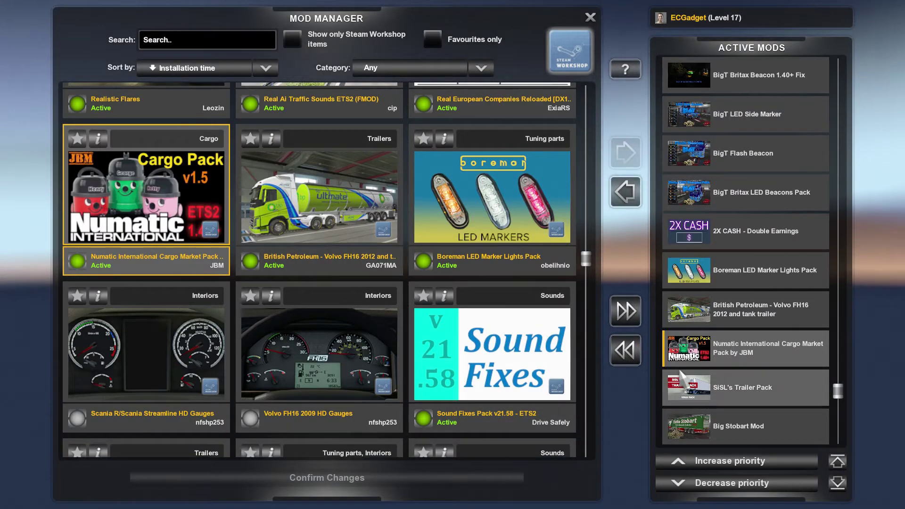
scroll(767, 359, "down", 2)
Step: Show the SiSL's Trailer Pack, Big Stobart Mod, Stobart Truck Skins and 4K 8K SCANIA S cards
left_click(751, 321)
left_click(735, 359)
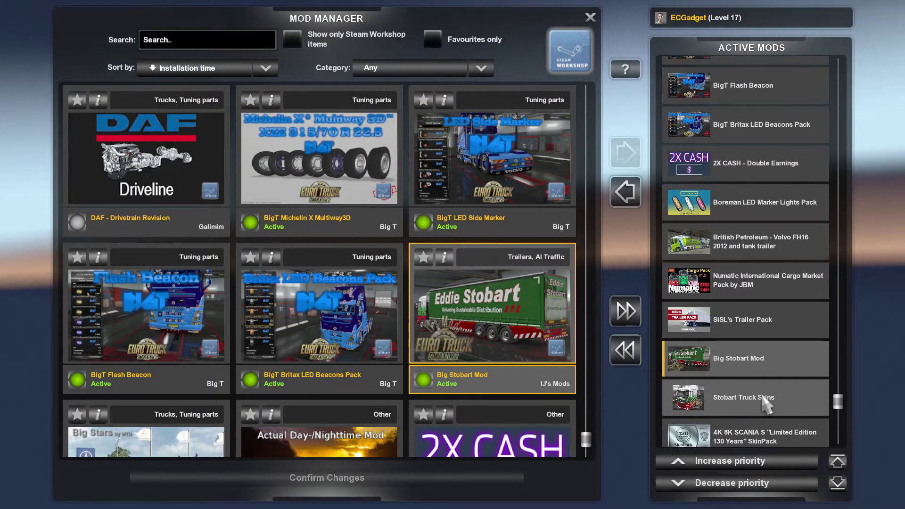
left_click(764, 404)
scroll(762, 401, "down", 1)
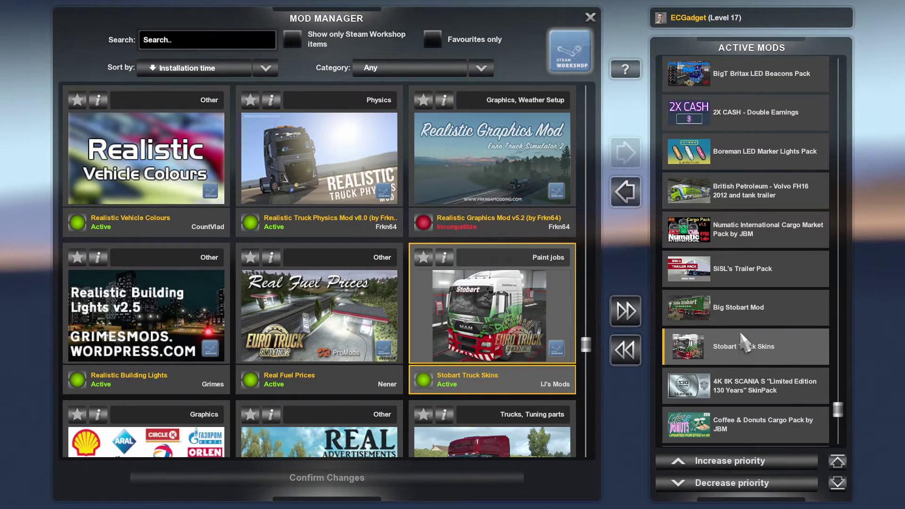
scroll(731, 348, "down", 1)
scroll(733, 351, "down", 1)
left_click(763, 353)
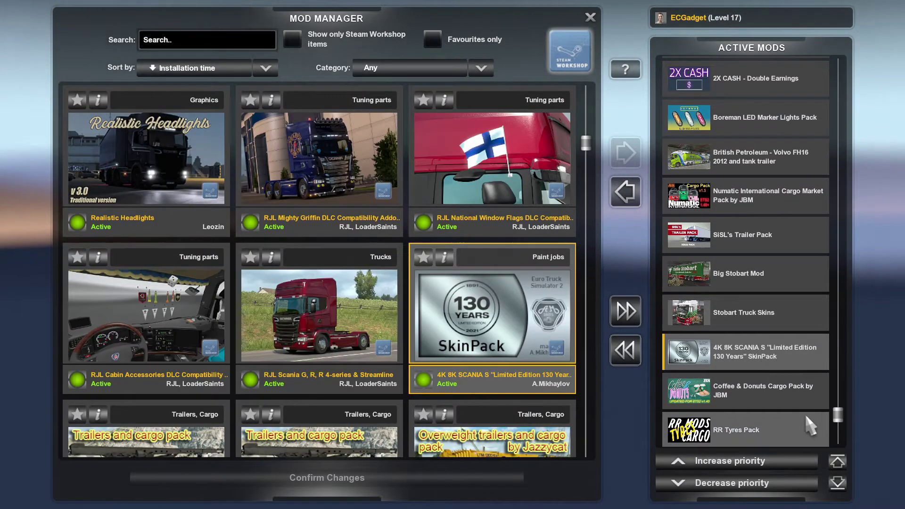
Step: Show the Coffee & Donuts, RR Tyres, Real Trailer Tyres and last-loaded mod cards
scroll(783, 355, "down", 2)
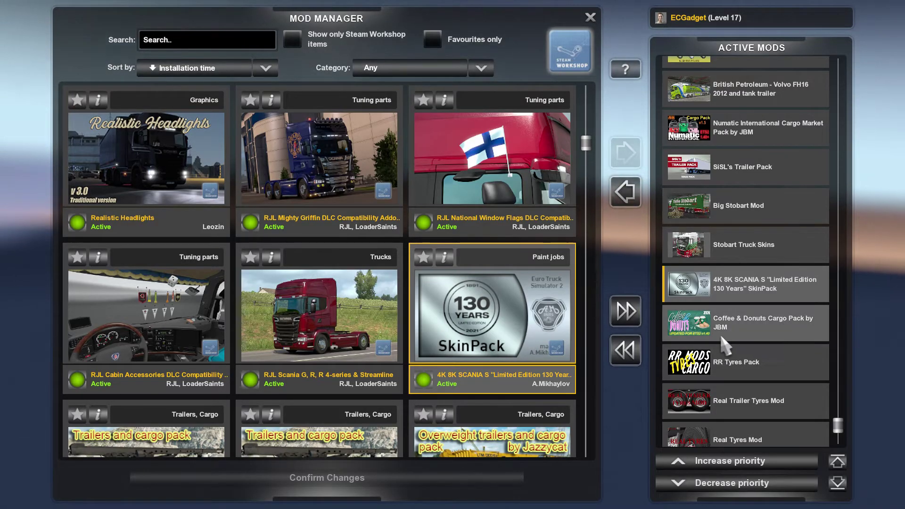
scroll(792, 302, "down", 1)
left_click(793, 287)
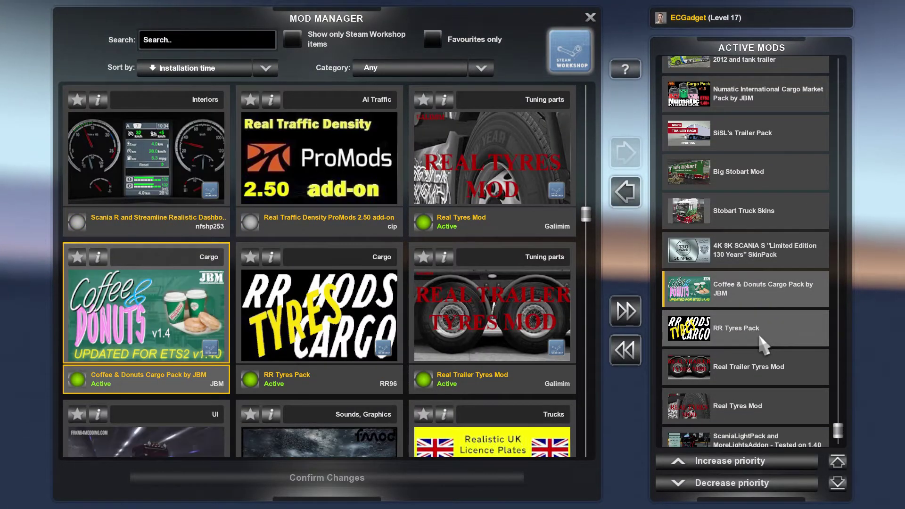
left_click(756, 349)
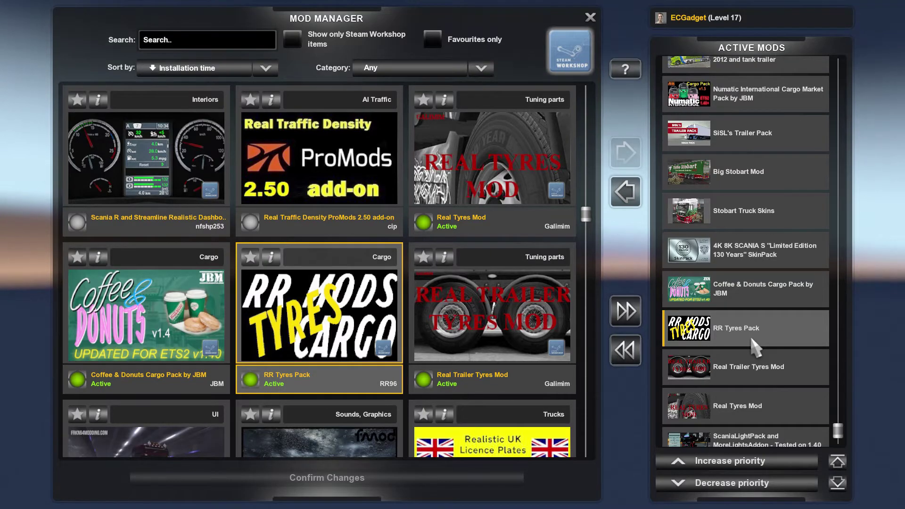
scroll(752, 338, "down", 1)
left_click(751, 340)
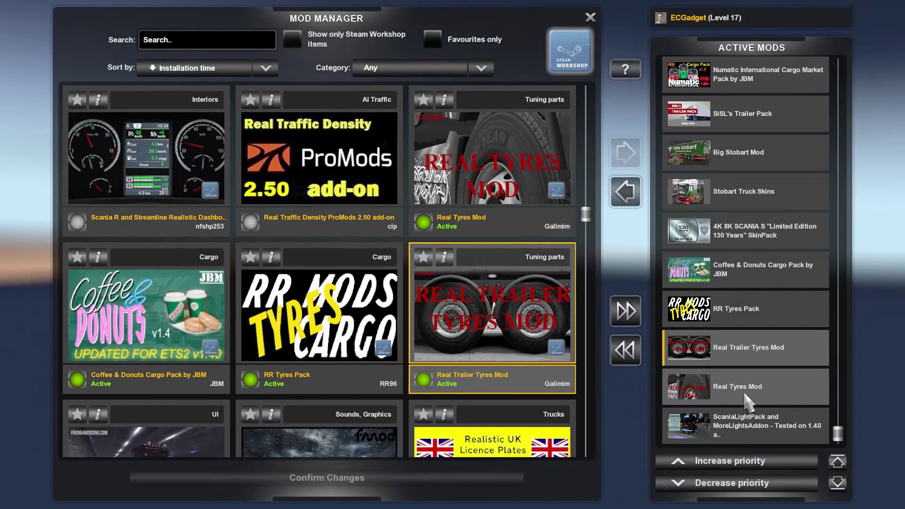
left_click(776, 428)
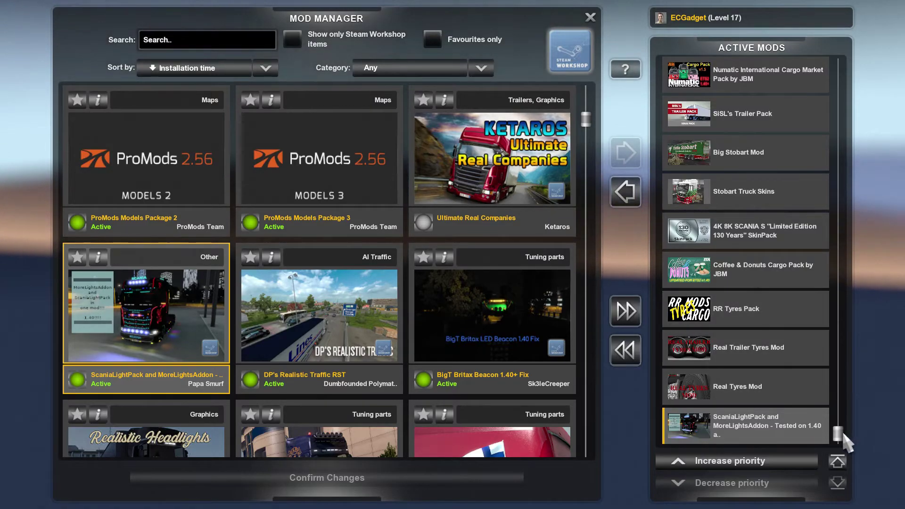
left_click_drag(842, 430, 844, 70)
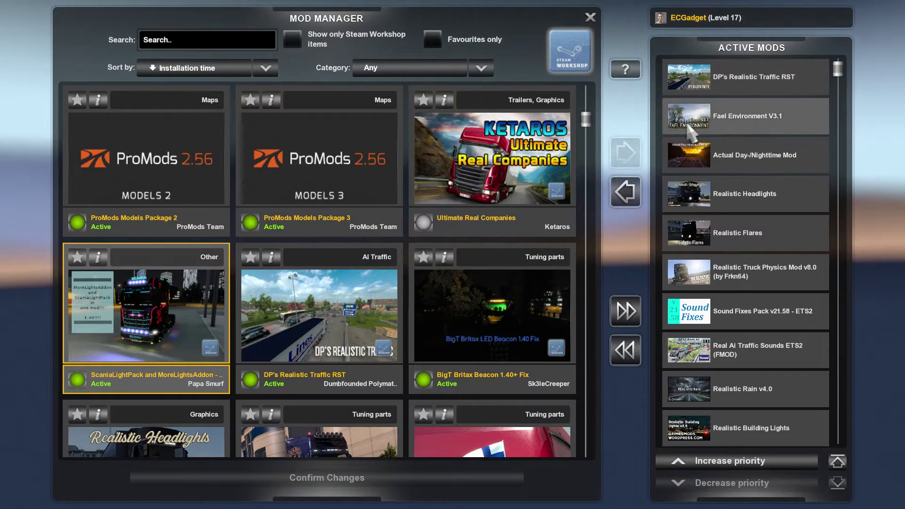
scroll(754, 189, "down", 1)
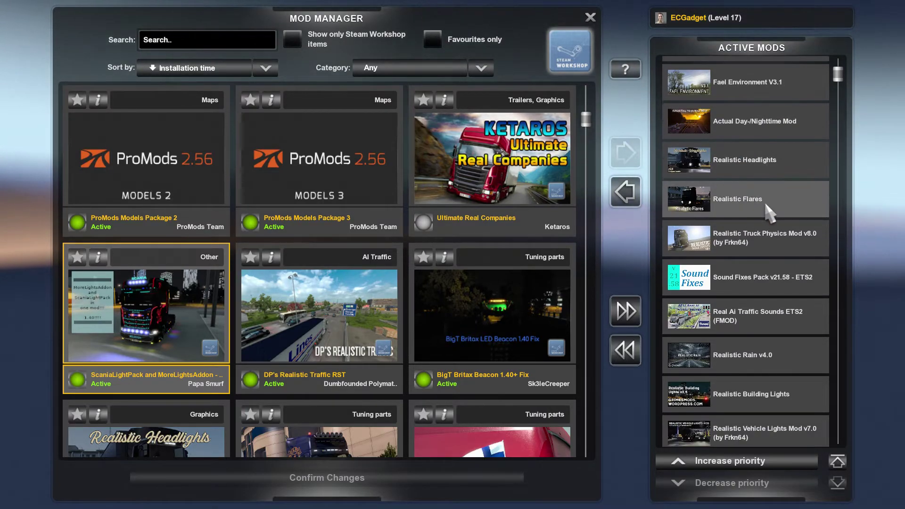
scroll(764, 202, "up", 1)
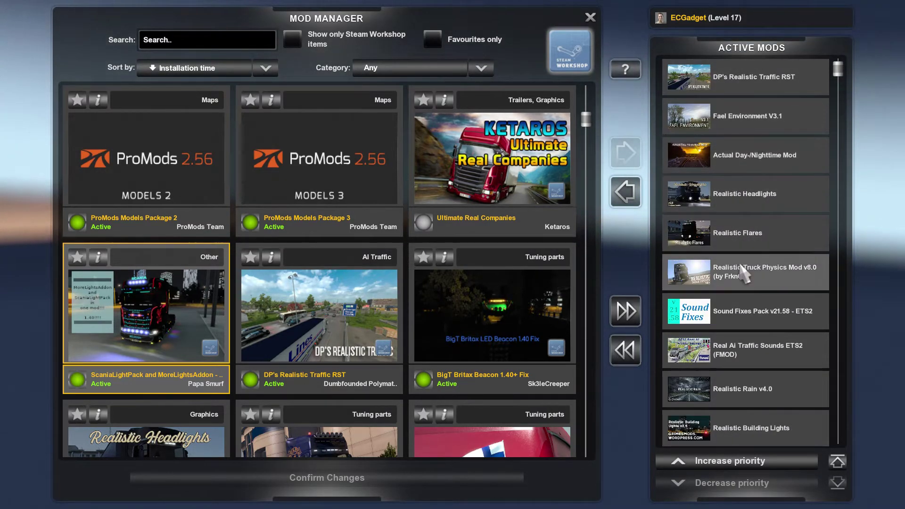
scroll(773, 301, "down", 3)
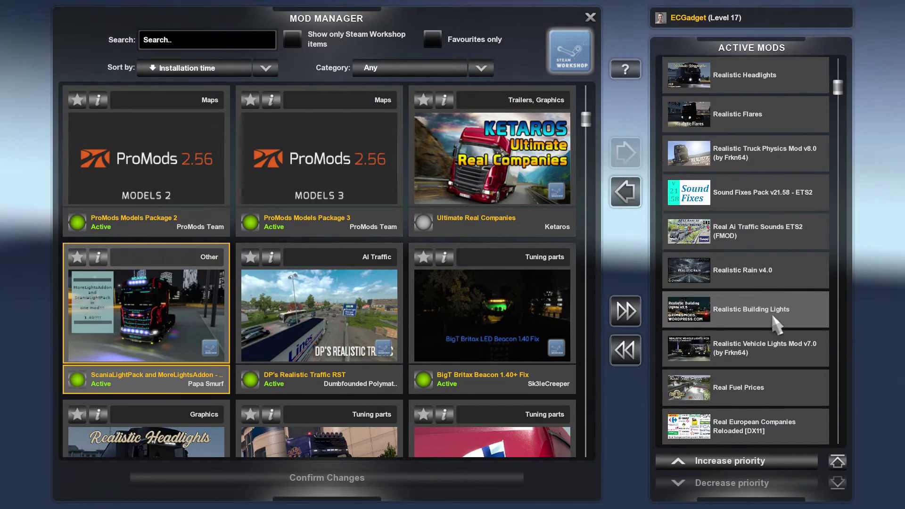
scroll(775, 324, "down", 7)
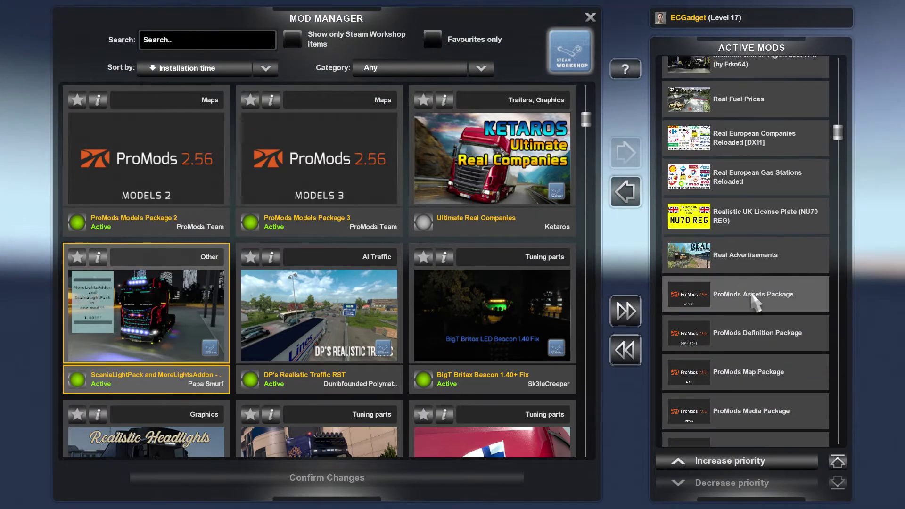
scroll(754, 301, "down", 8)
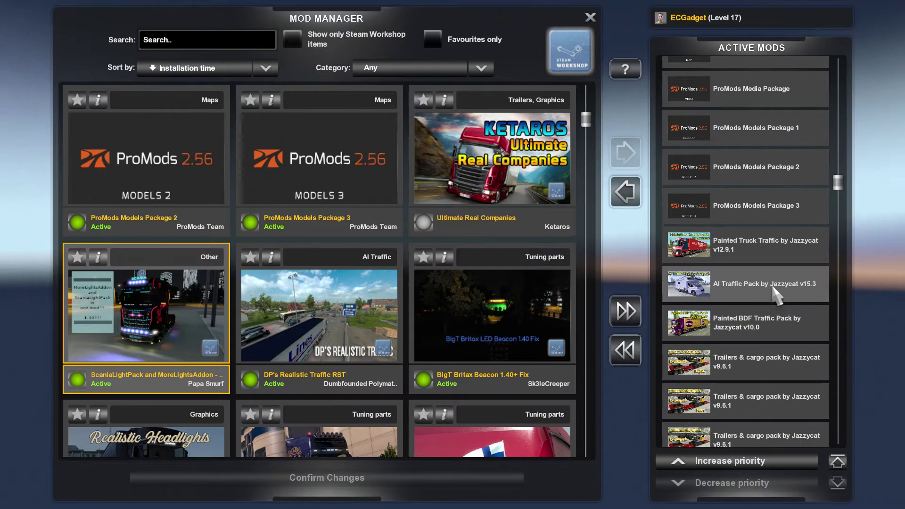
scroll(773, 289, "down", 8)
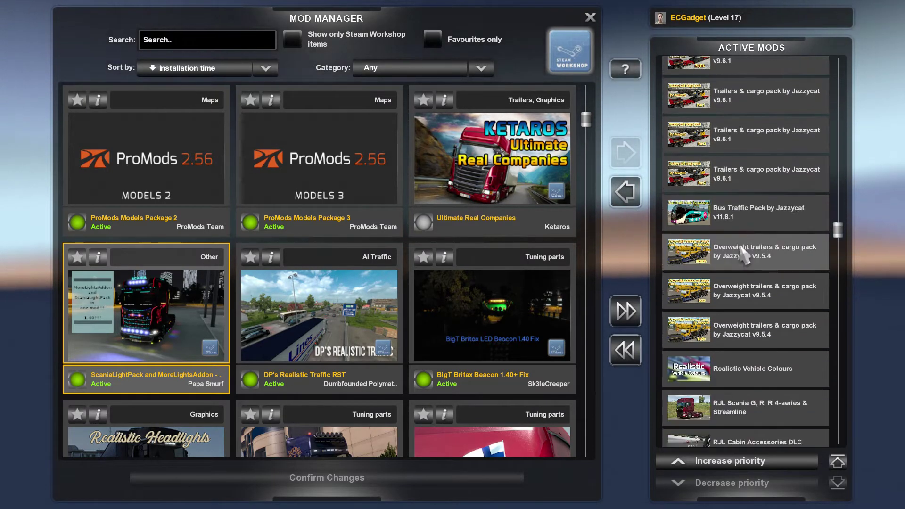
scroll(745, 254, "down", 4)
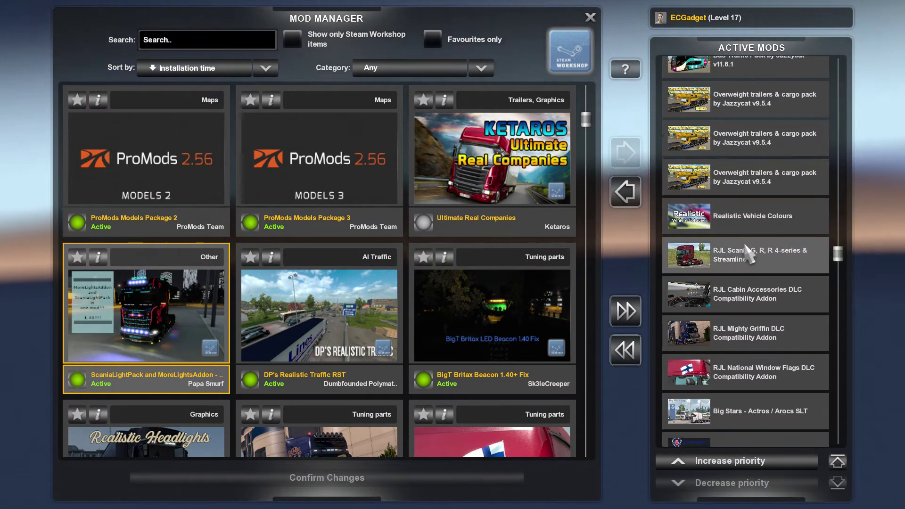
scroll(748, 254, "down", 2)
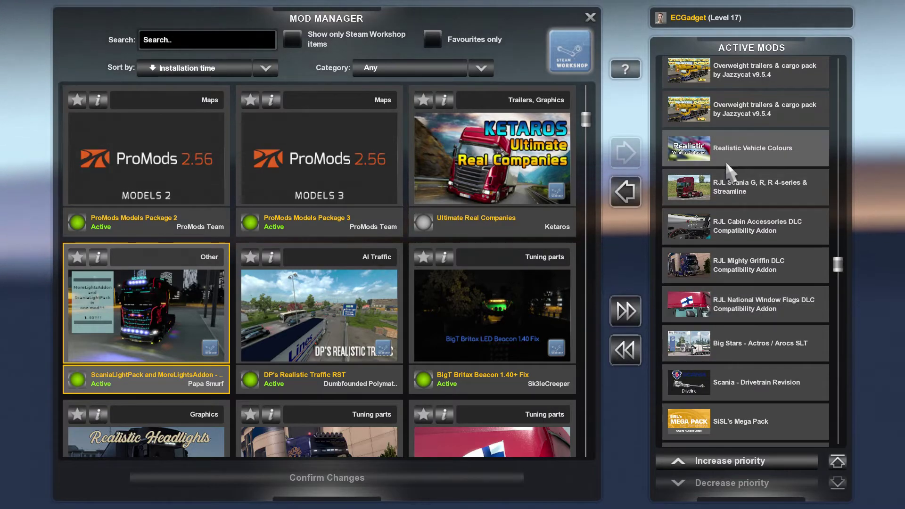
scroll(745, 238, "down", 4)
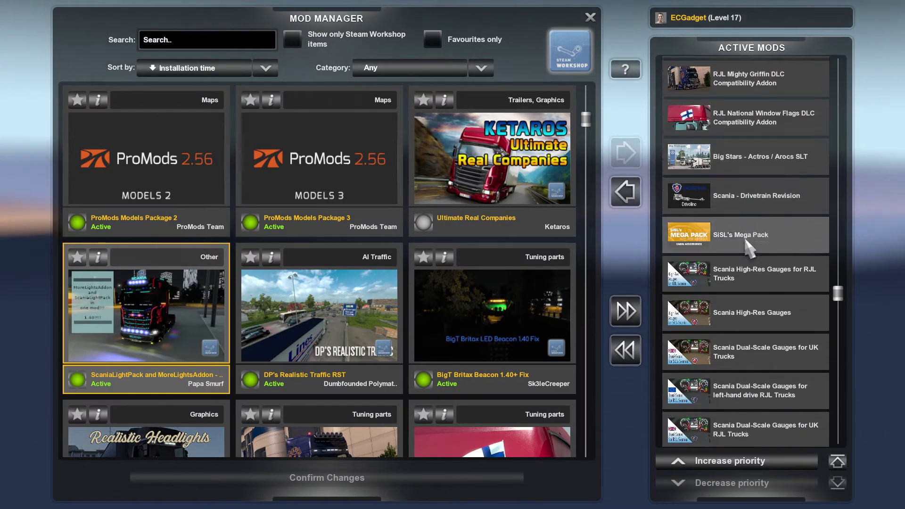
scroll(745, 238, "down", 13)
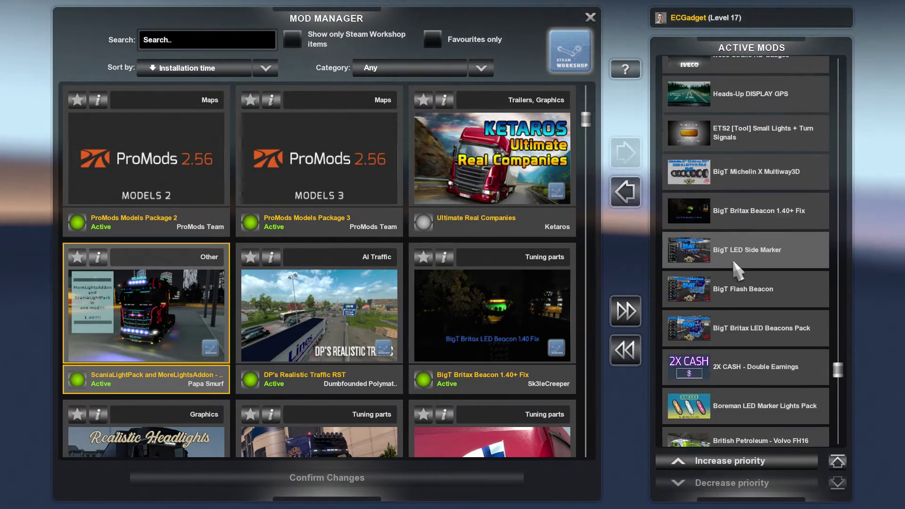
scroll(738, 271, "down", 8)
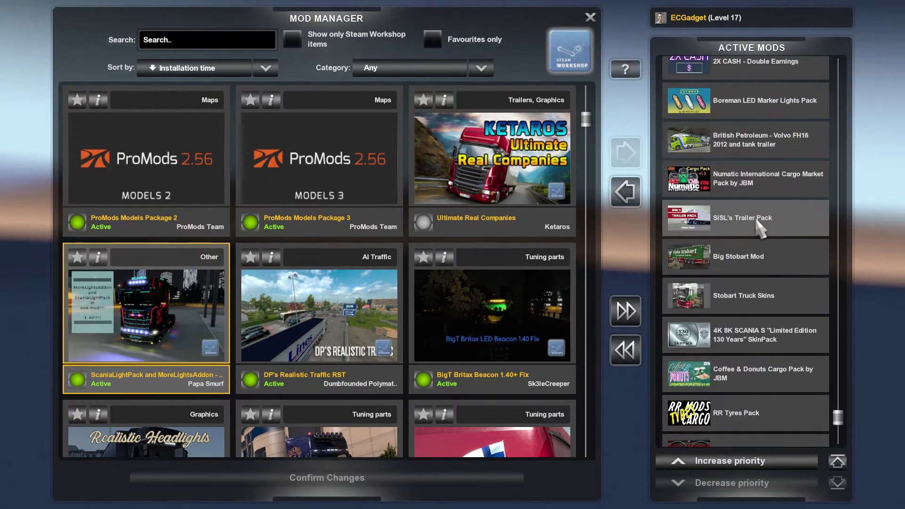
scroll(757, 227, "down", 3)
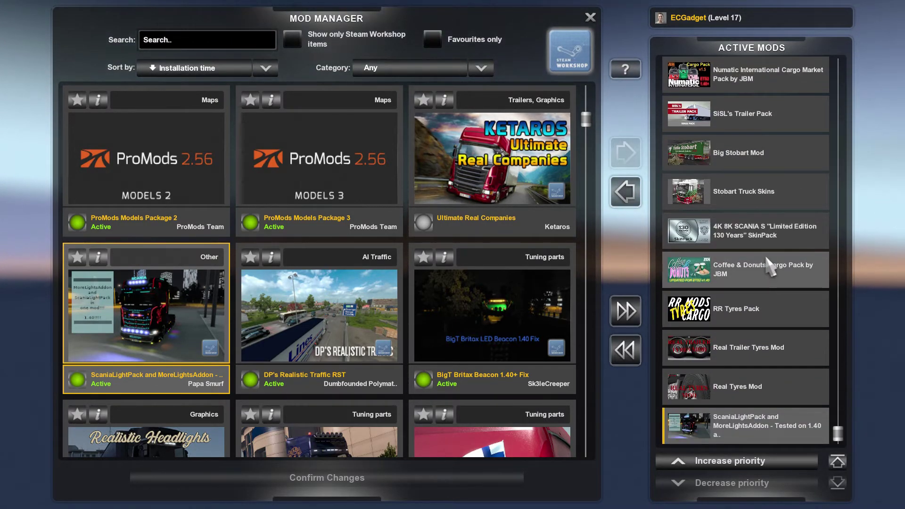